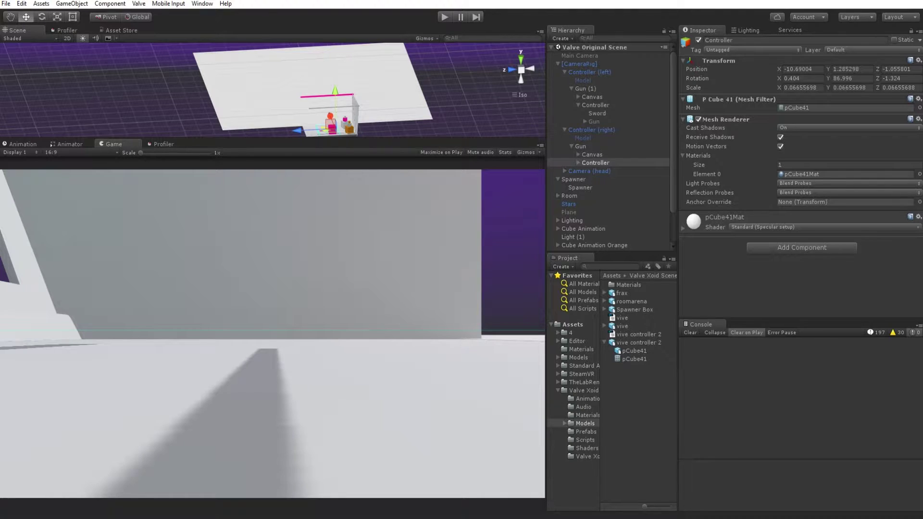
# Enlarge the Scene view by moving its lower border down and stop the running game preview
pyautogui.moveTo(330, 139); pyautogui.dragTo(331, 165)
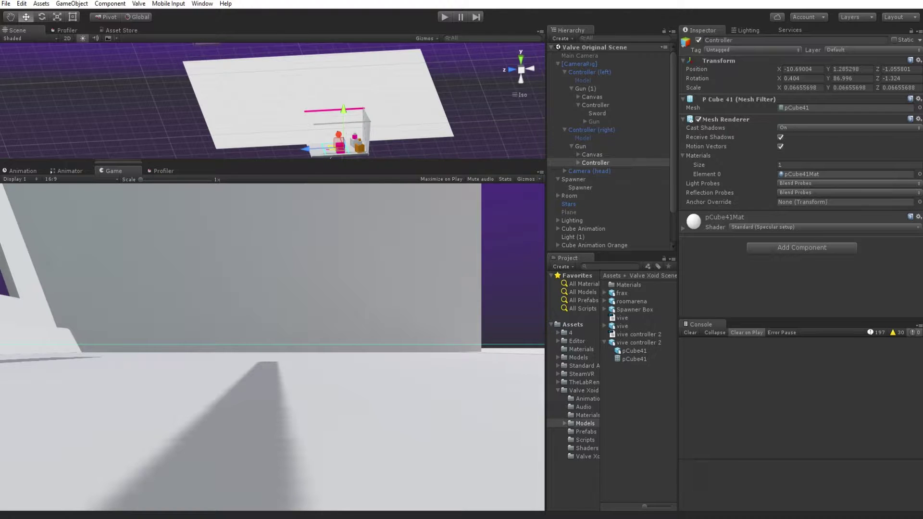
pyautogui.scroll(-11, 330, 116)
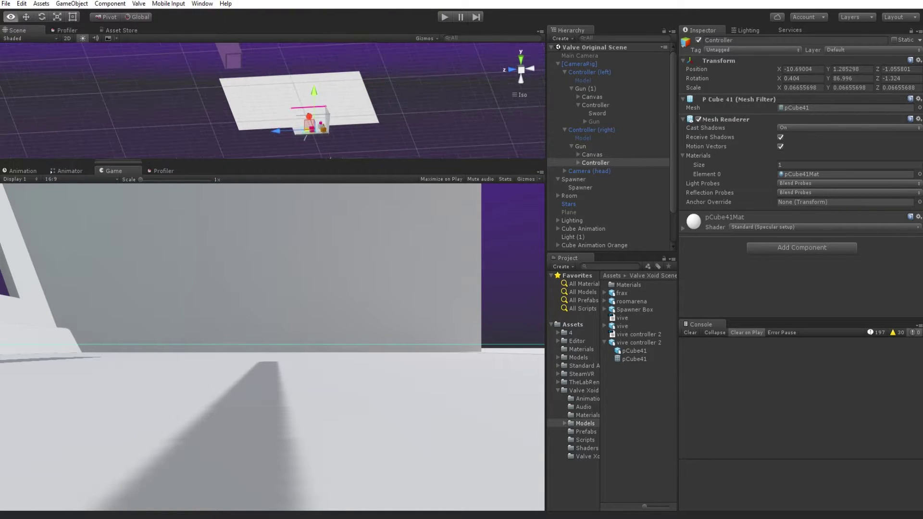
pyautogui.keyDown('alt'); pyautogui.moveTo(330, 115); pyautogui.dragTo(318, 115); pyautogui.keyUp('alt')
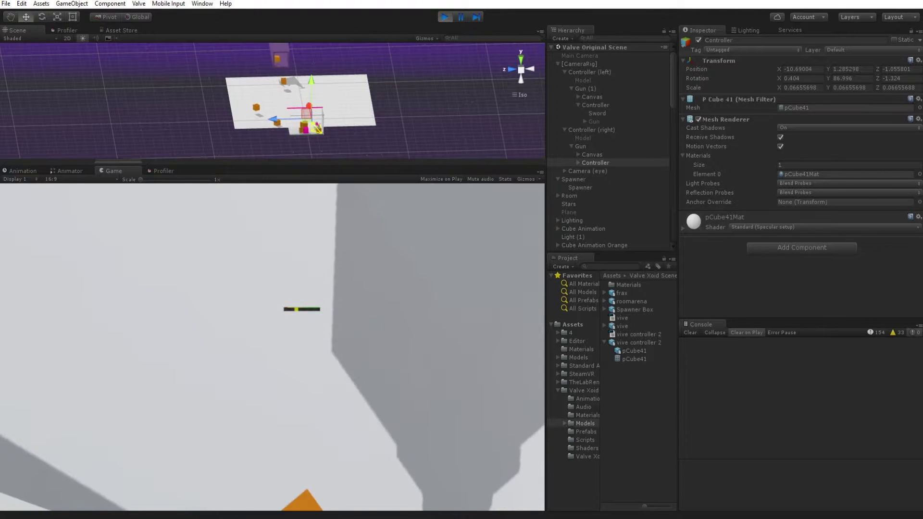
pyautogui.hotkey('ctrl', 'p')
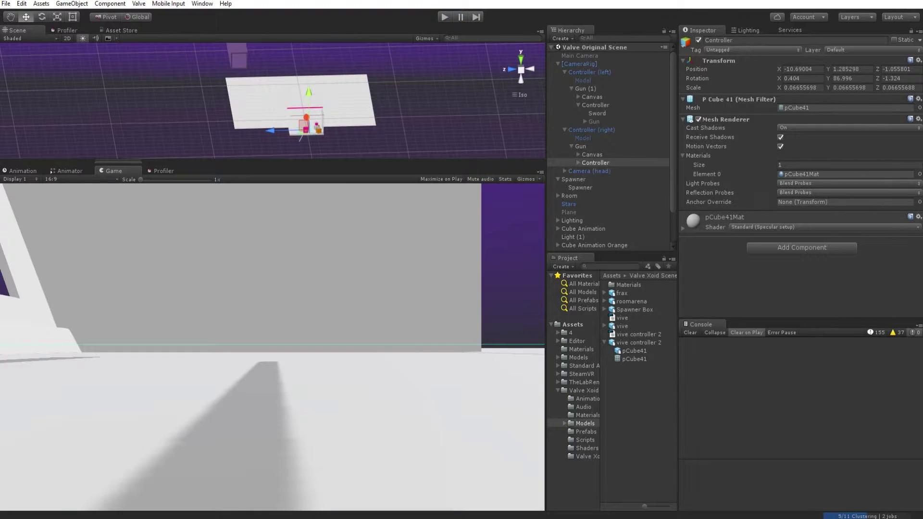
pyautogui.moveTo(313, 99); pyautogui.dragTo(235, 106, button='right')
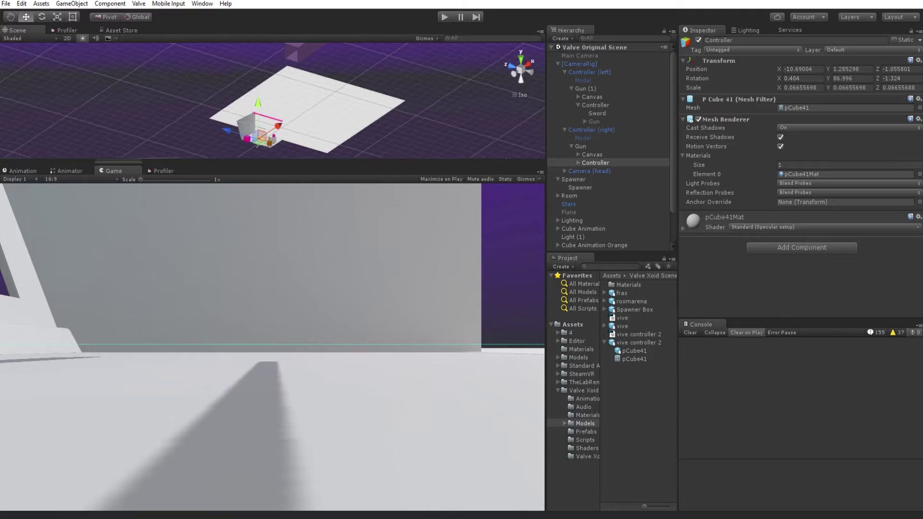
# Switch to Autodesk Maya and create a polygon cube on the grid of the empty scene
pyautogui.moveTo(365, 518)
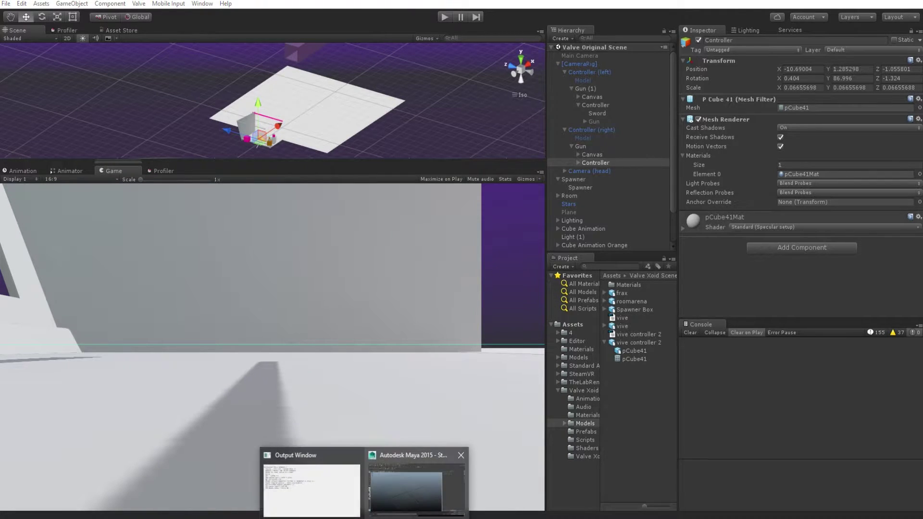
pyautogui.click(418, 485)
pyautogui.click(445, 171)
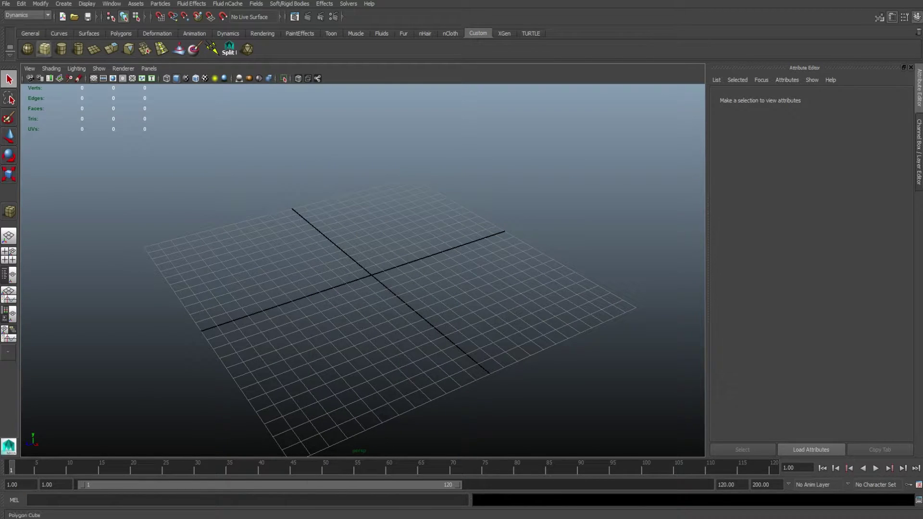
pyautogui.click(44, 48)
pyautogui.click(362, 257)
pyautogui.keyDown('ctrl'); pyautogui.keyDown('shift'); pyautogui.moveTo(394, 260); pyautogui.dragTo(459, 255); pyautogui.keyUp('shift'); pyautogui.keyUp('ctrl')
pyautogui.keyDown('alt'); pyautogui.moveTo(459, 255); pyautogui.dragTo(465, 283, button='middle'); pyautogui.keyUp('alt')
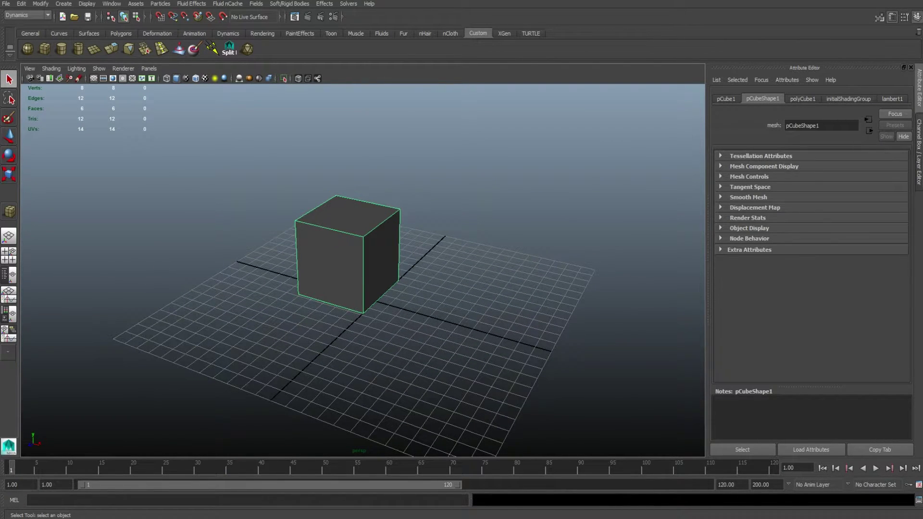
# Assign a new Lambert material to the cube
pyautogui.rightClick(361, 253)
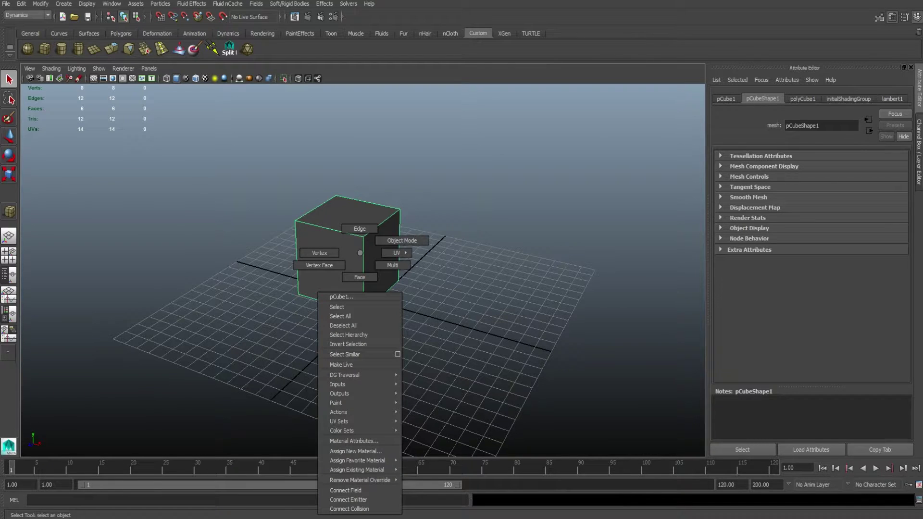
pyautogui.click(356, 452)
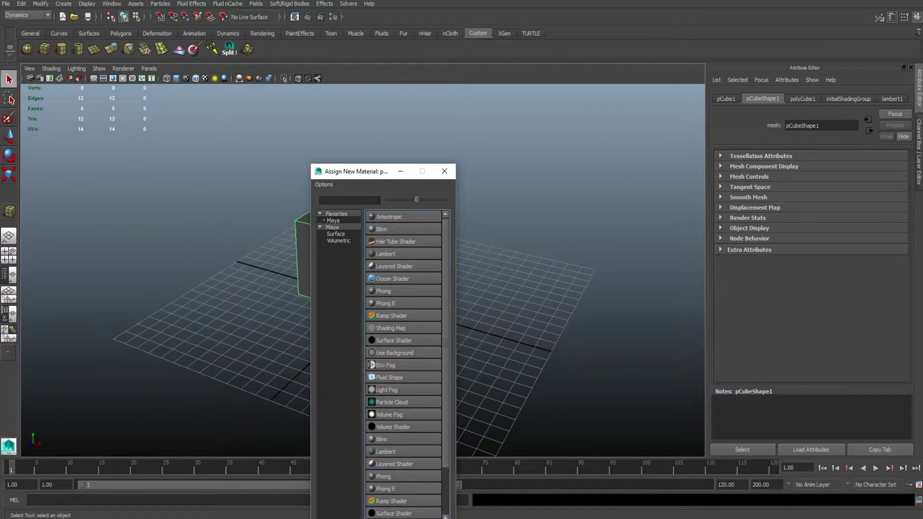
pyautogui.click(386, 254)
# Set the Lambert material's color to a strongly saturated orange with a hue of about 28.7
pyautogui.click(804, 216)
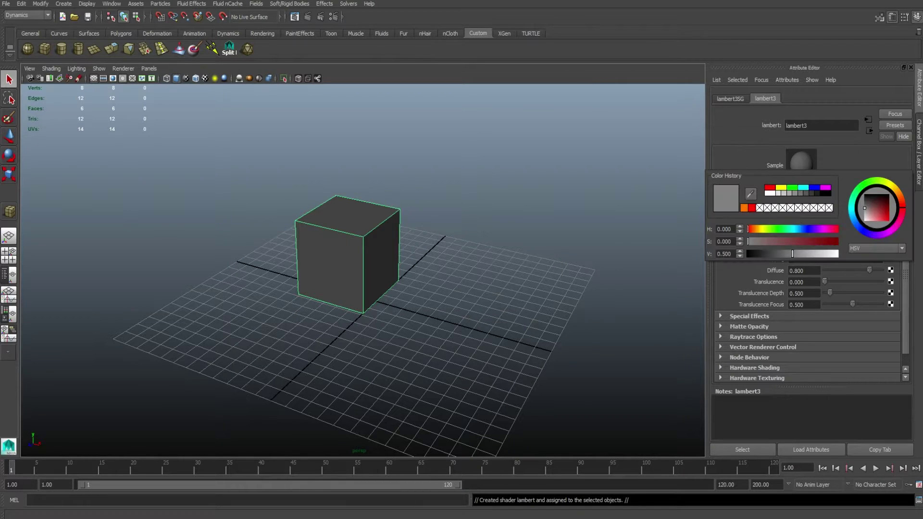
pyautogui.click(899, 193)
pyautogui.click(886, 216)
pyautogui.click(899, 194)
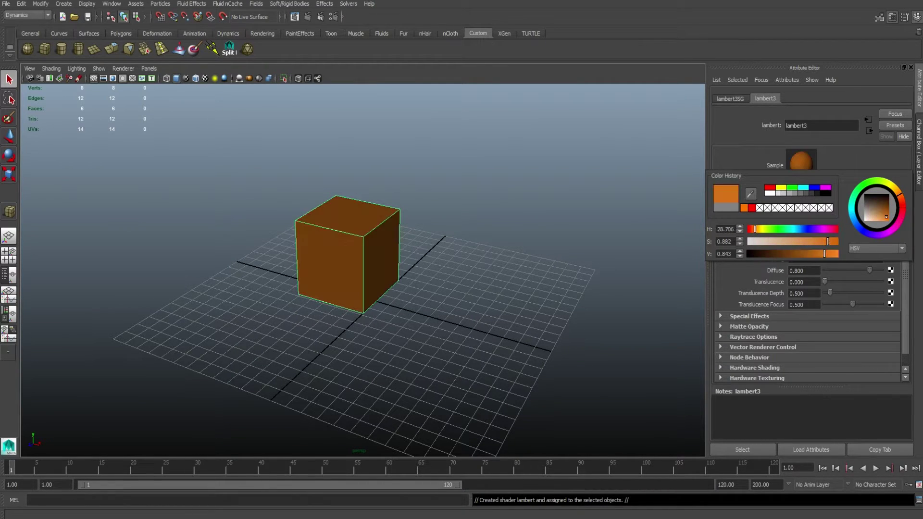
pyautogui.moveTo(887, 217); pyautogui.dragTo(890, 221)
pyautogui.click(461, 207)
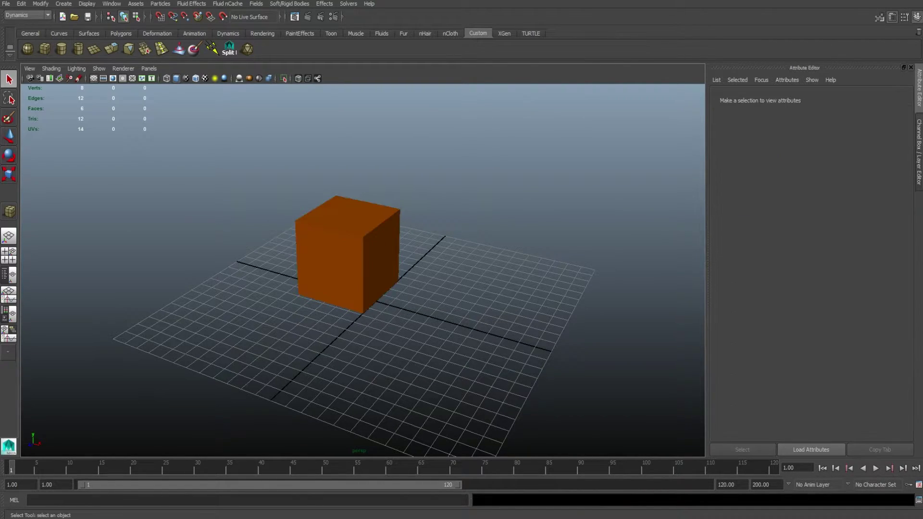
# Delete the cube's construction history and freeze its transformations
pyautogui.click(363, 246)
pyautogui.click(21, 4)
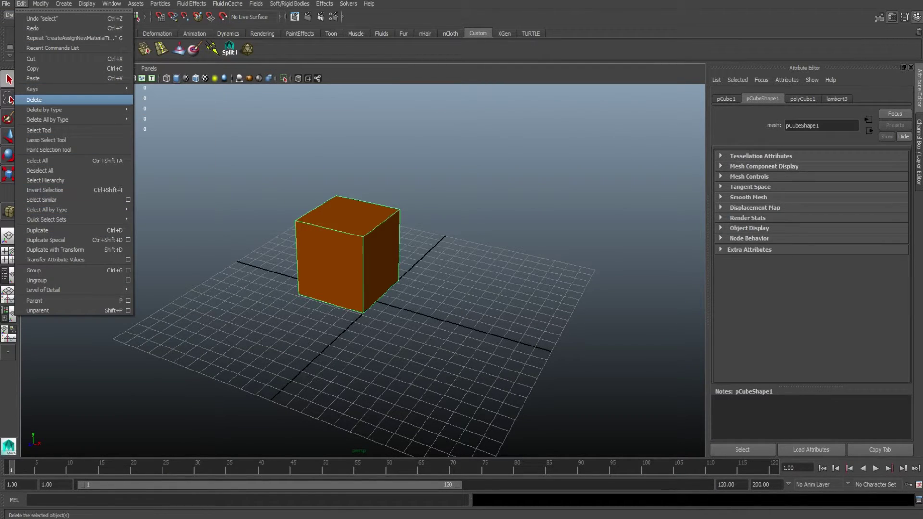
pyautogui.moveTo(48, 110)
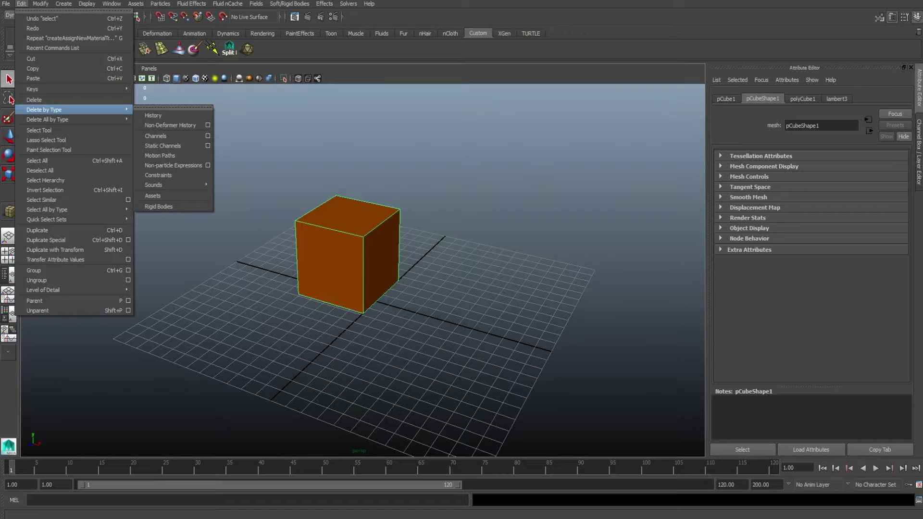
pyautogui.click(153, 116)
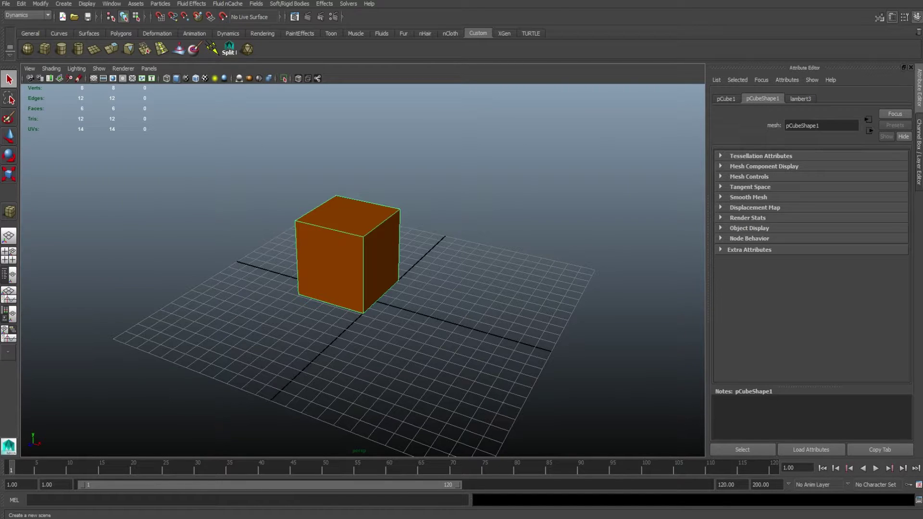
pyautogui.click(40, 3)
pyautogui.click(69, 38)
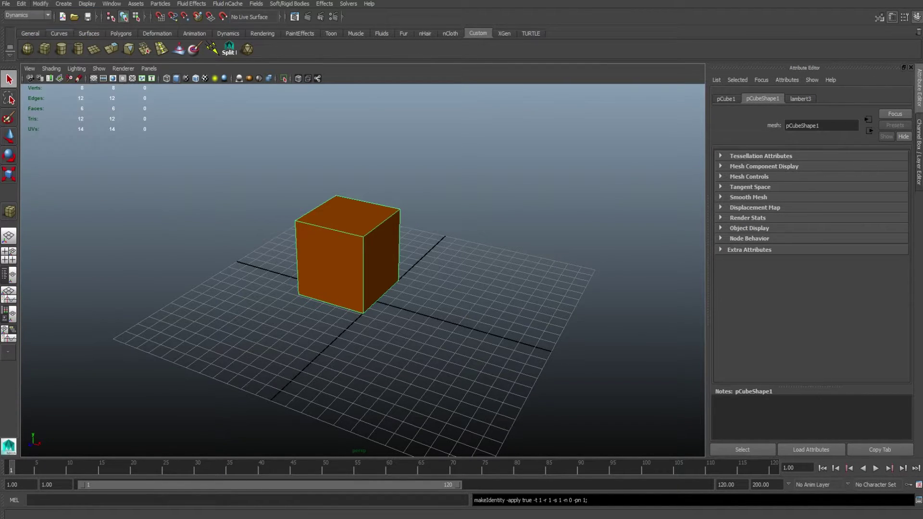
# Apply a Solid Shatter effect to the cube with shard count 6, edge jagginess 0.001, seed value 16 and post operation Shapes
pyautogui.click(28, 15)
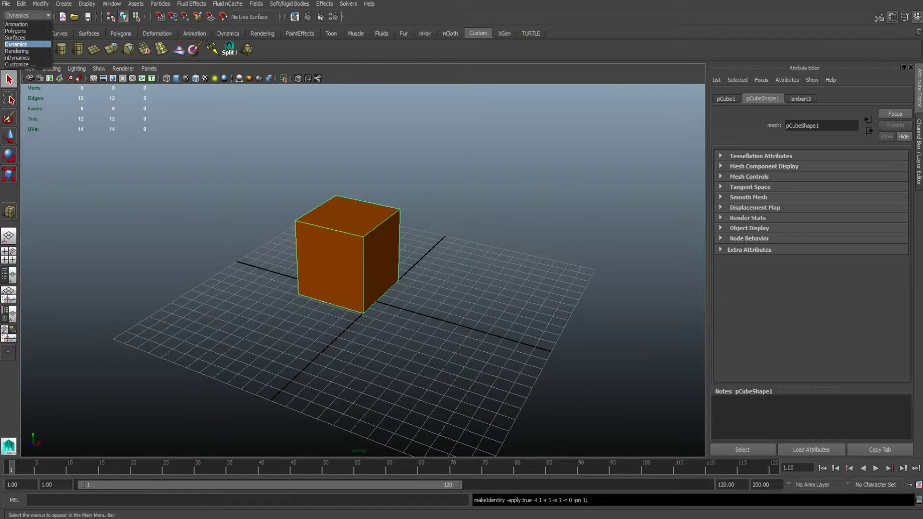
pyautogui.click(27, 45)
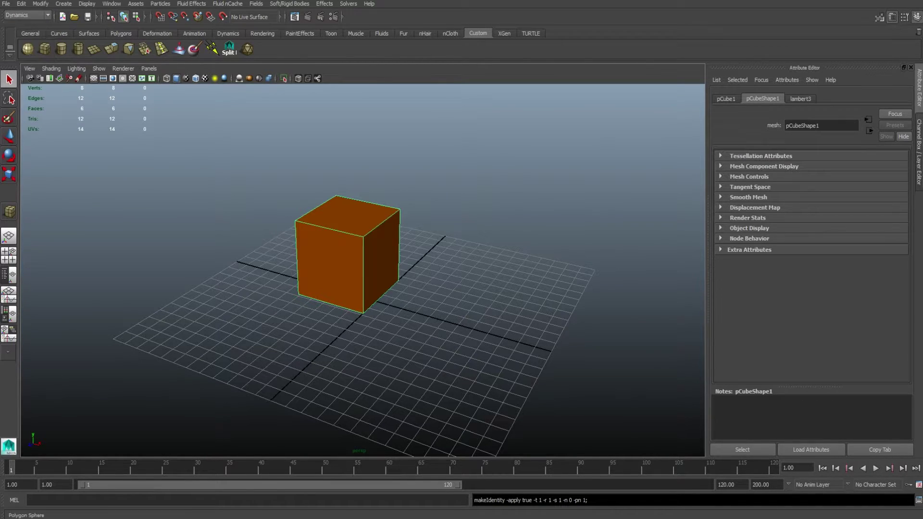
pyautogui.click(324, 4)
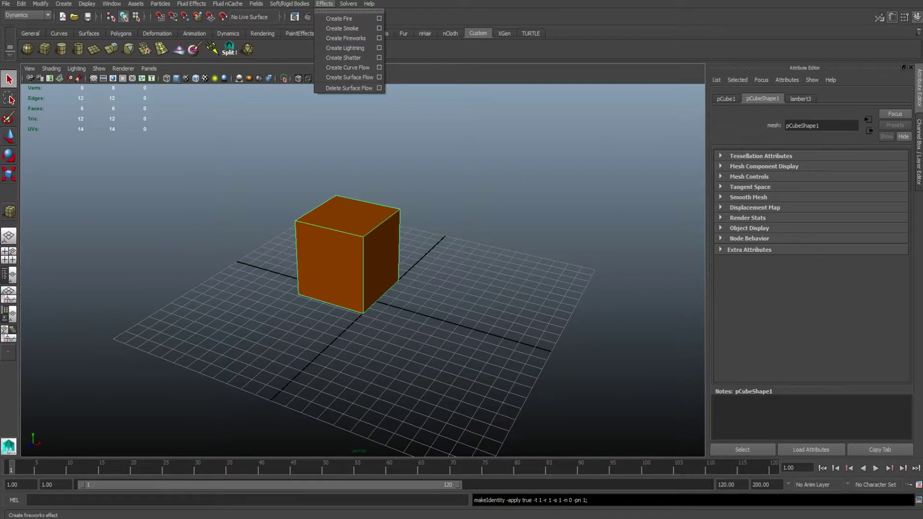
pyautogui.click(379, 57)
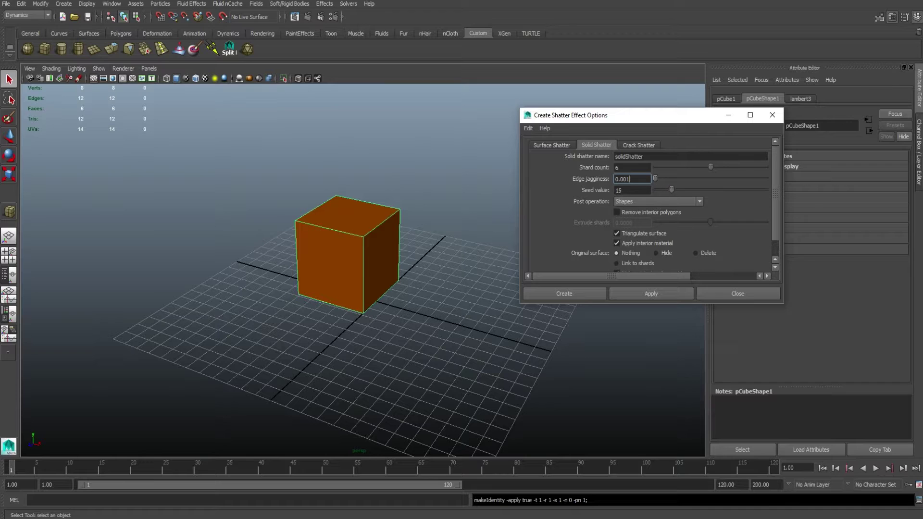
pyautogui.scroll(-1, 654, 205)
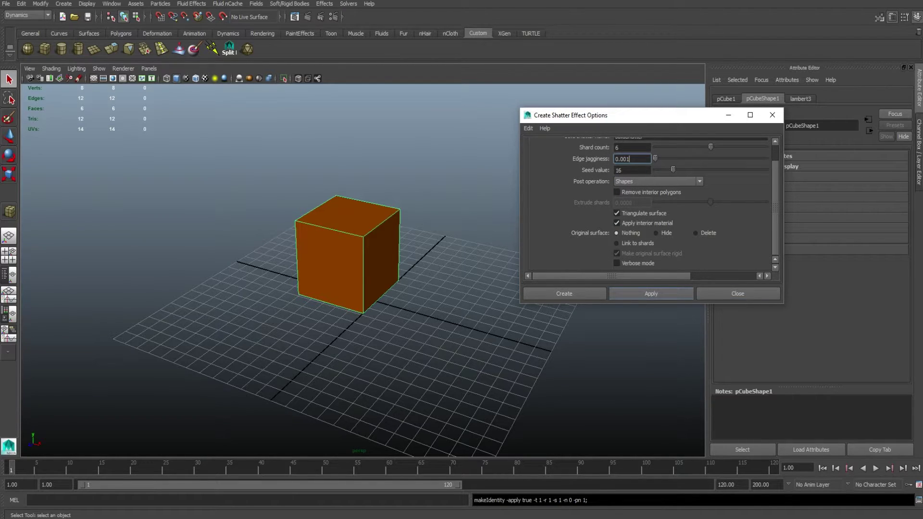
pyautogui.click(651, 294)
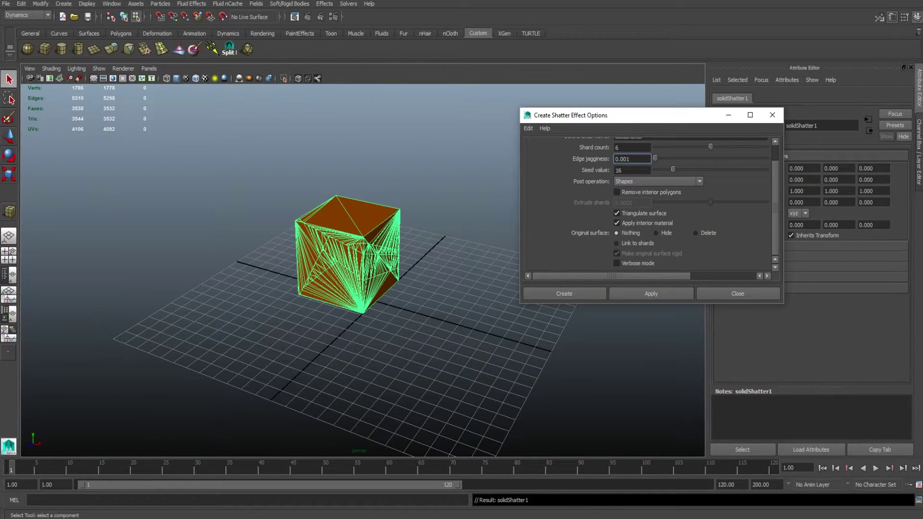
pyautogui.keyDown('alt'); pyautogui.moveTo(448, 269); pyautogui.dragTo(478, 281); pyautogui.keyUp('alt')
pyautogui.click(738, 294)
pyautogui.scroll(5, 433, 270)
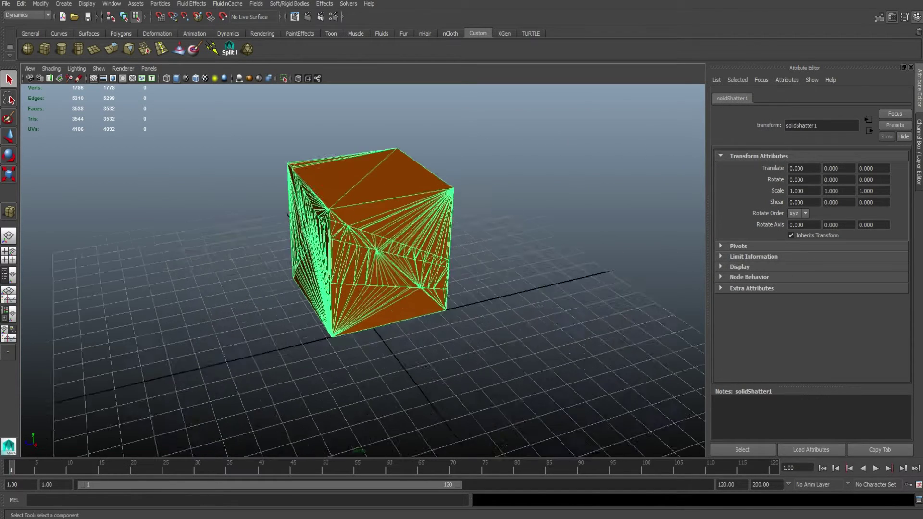
# Export the selected shattered cube as an OBJ file named boid2 in the Maya Models folder
pyautogui.click(5, 4)
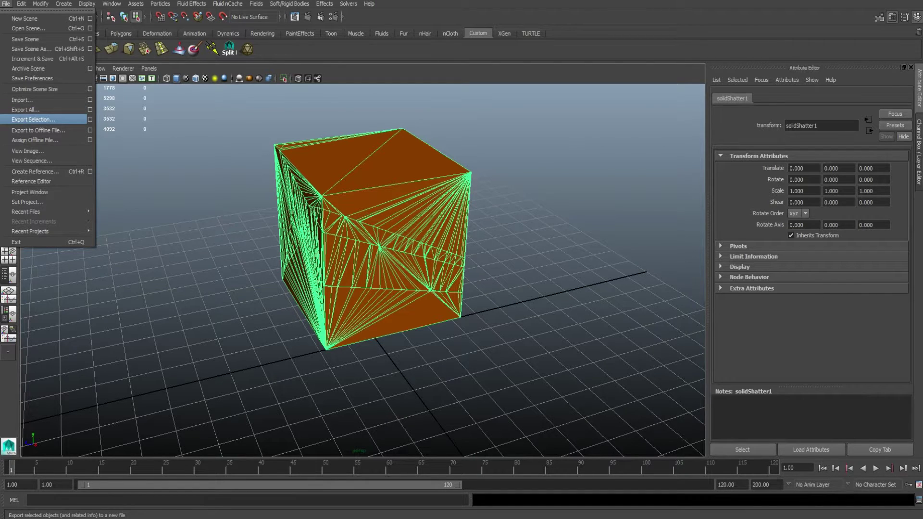
pyautogui.click(33, 120)
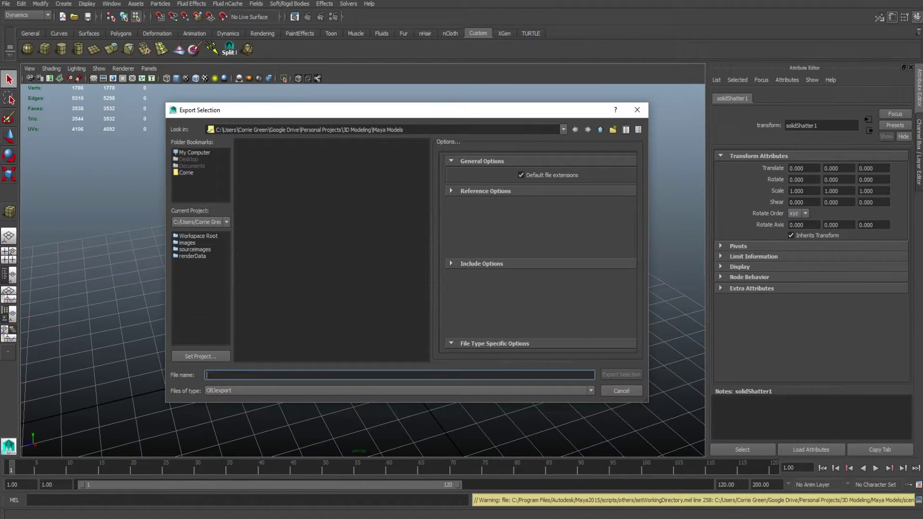
pyautogui.write('boid2')
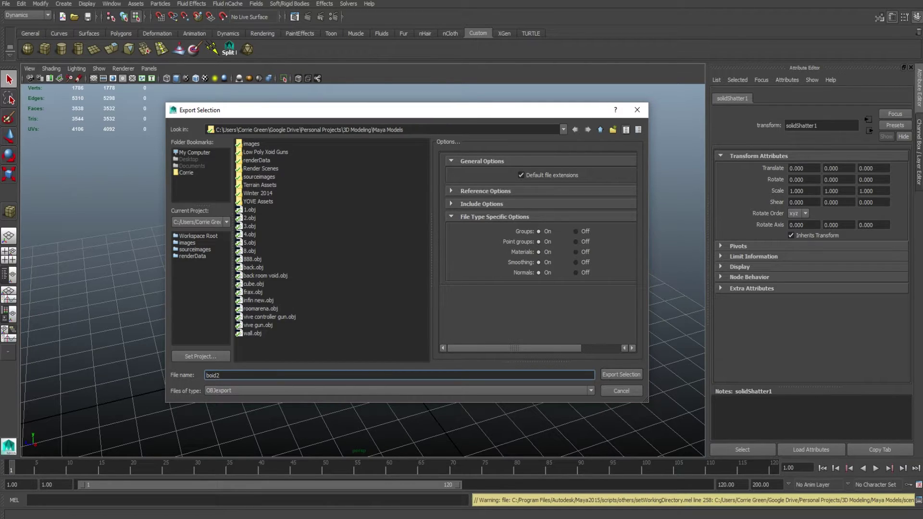
pyautogui.press('Return')
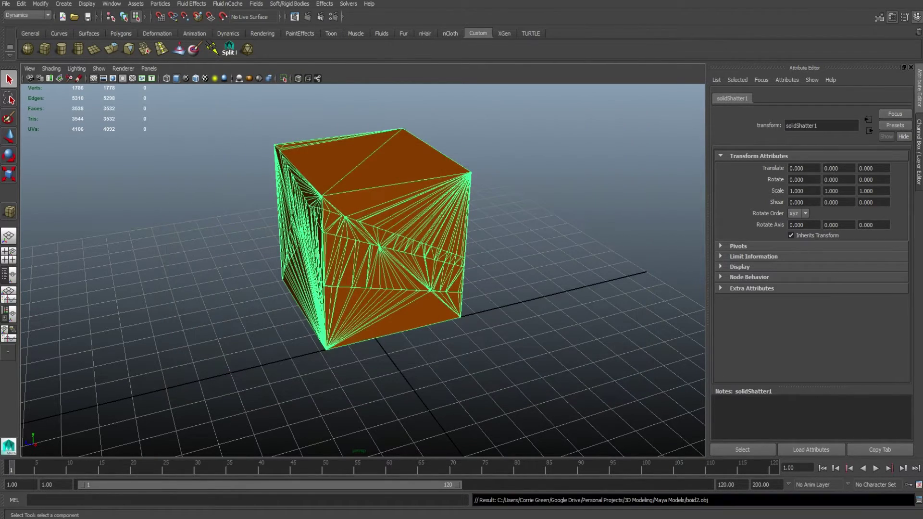
# Return to Unity and open the Maya Models folder in a File Explorer window over it
pyautogui.click(270, 518)
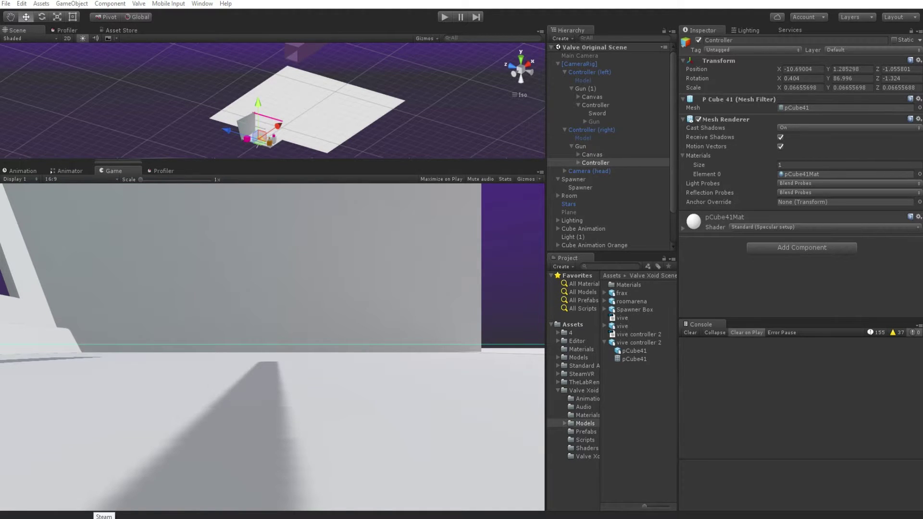
pyautogui.moveTo(922, 128); pyautogui.dragTo(605, 99)
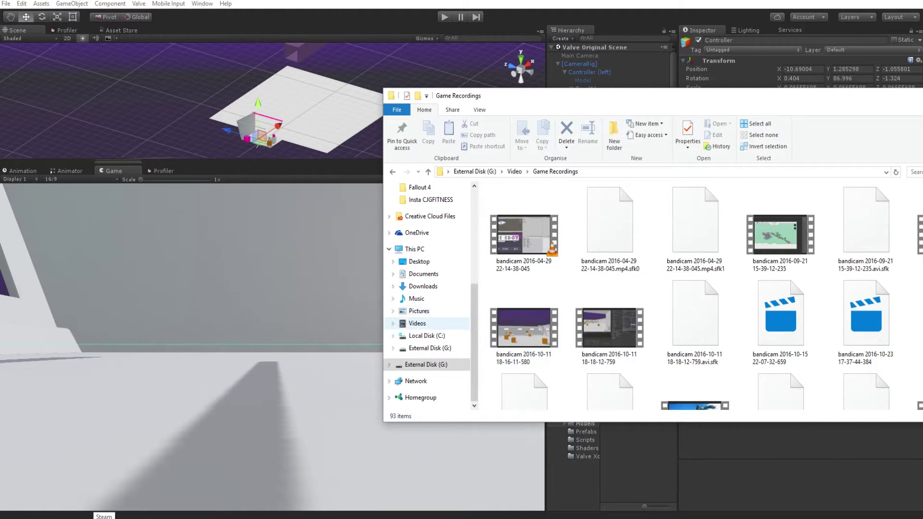
pyautogui.scroll(4, 423, 289)
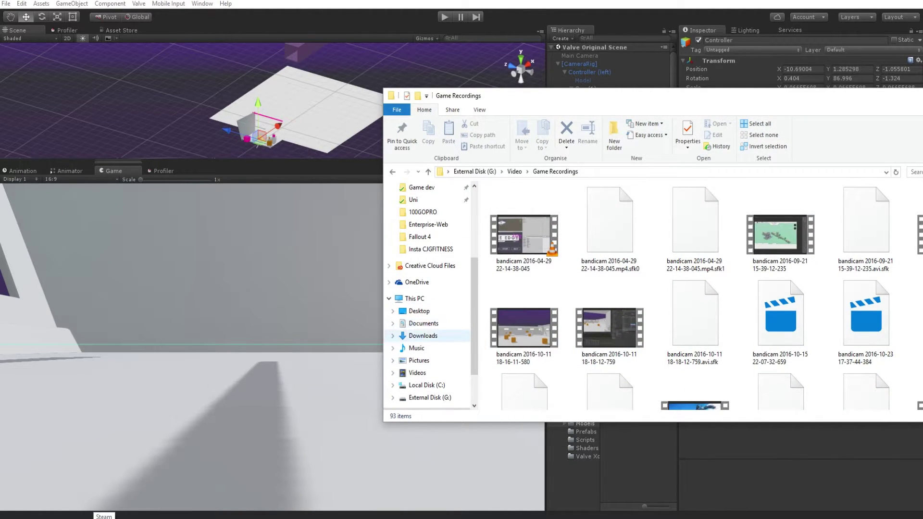
pyautogui.scroll(1, 426, 312)
pyautogui.click(426, 274)
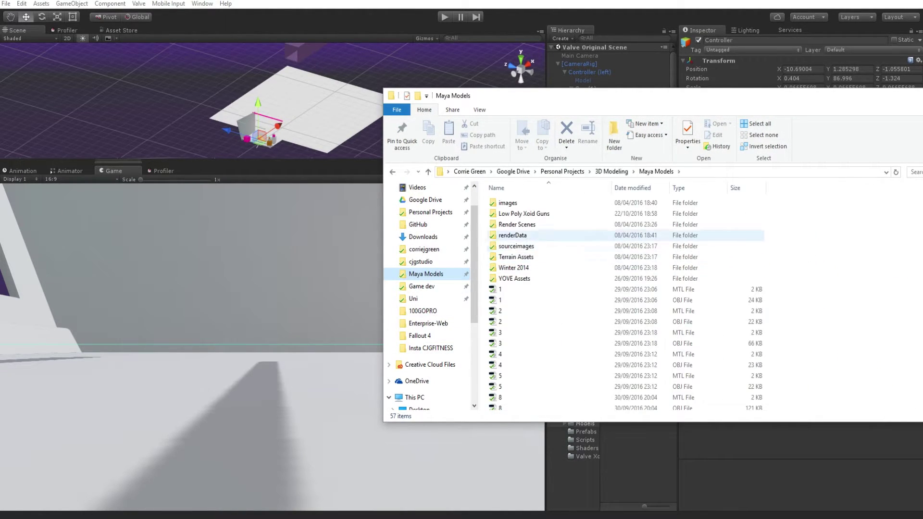
# Place the Maya Models window beside the Unity project assets with the boid2 files in view, and collapse the expanded vive controller 2 model
pyautogui.scroll(-3, 519, 288)
pyautogui.moveTo(572, 104); pyautogui.dragTo(228, 97)
pyautogui.moveTo(667, 250); pyautogui.dragTo(367, 250)
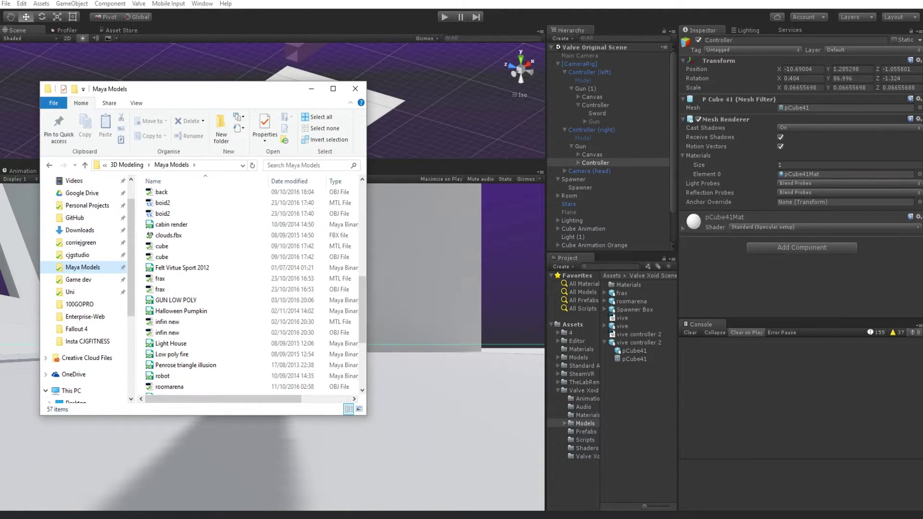
pyautogui.click(605, 343)
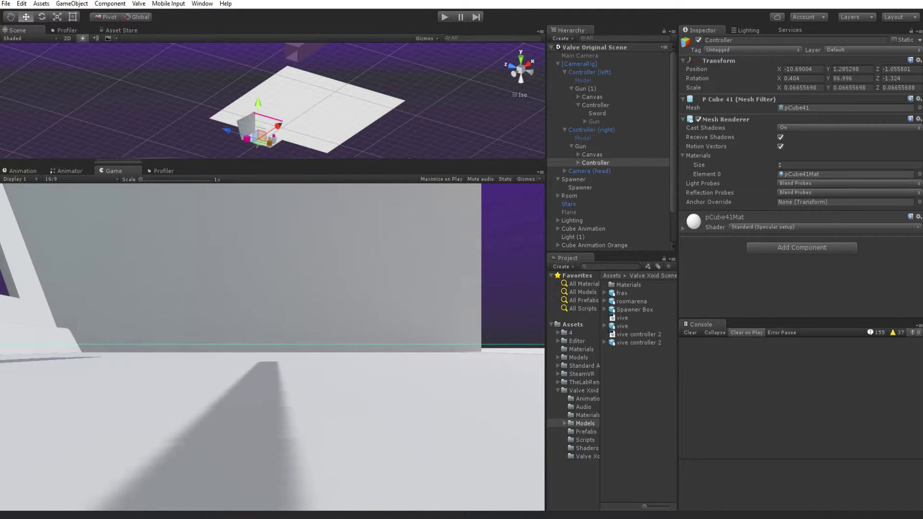
pyautogui.hotkey('alt', 'Tab')
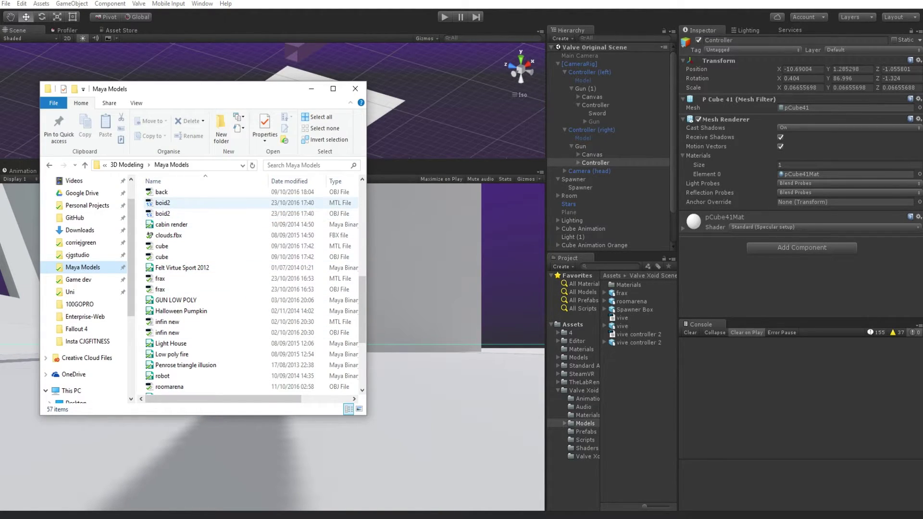
# Import the boid2 OBJ file into the project's Models folder, close the file window, and expand and select the imported model
pyautogui.click(166, 213)
pyautogui.moveTo(166, 213); pyautogui.dragTo(635, 385)
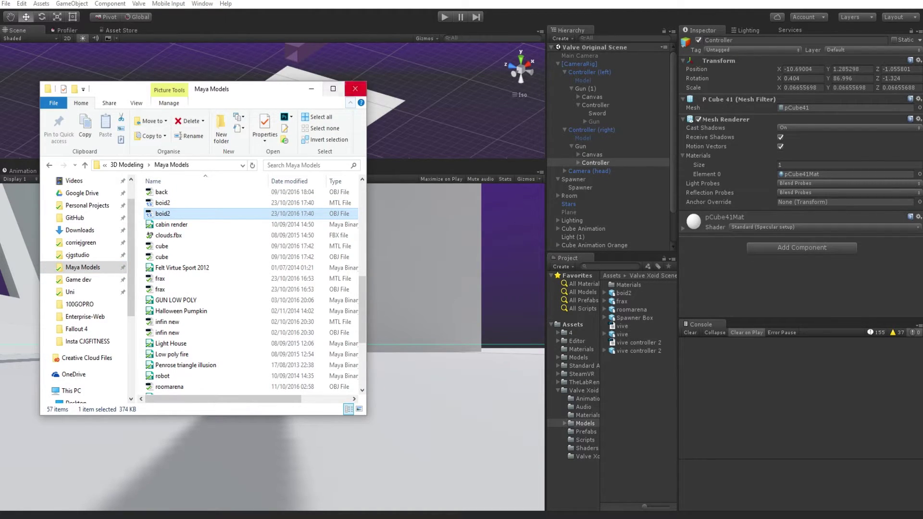
pyautogui.click(355, 89)
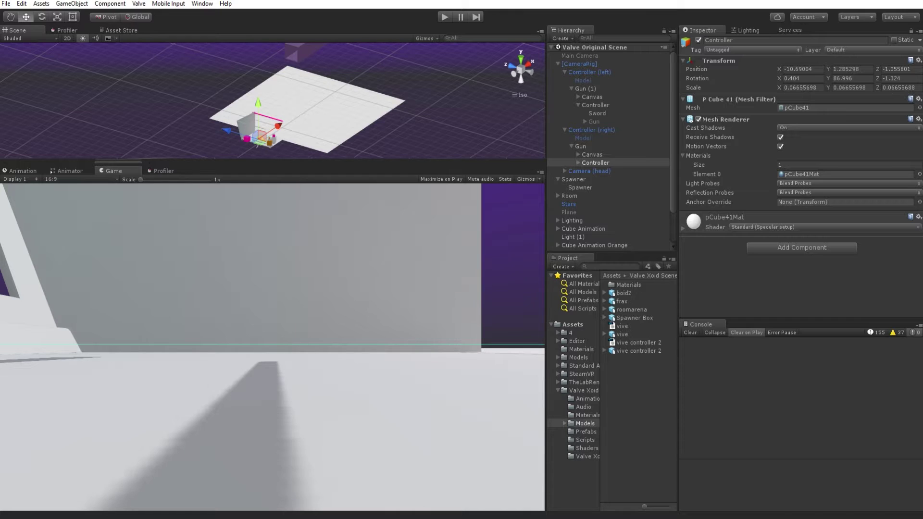
pyautogui.click(605, 293)
pyautogui.click(624, 294)
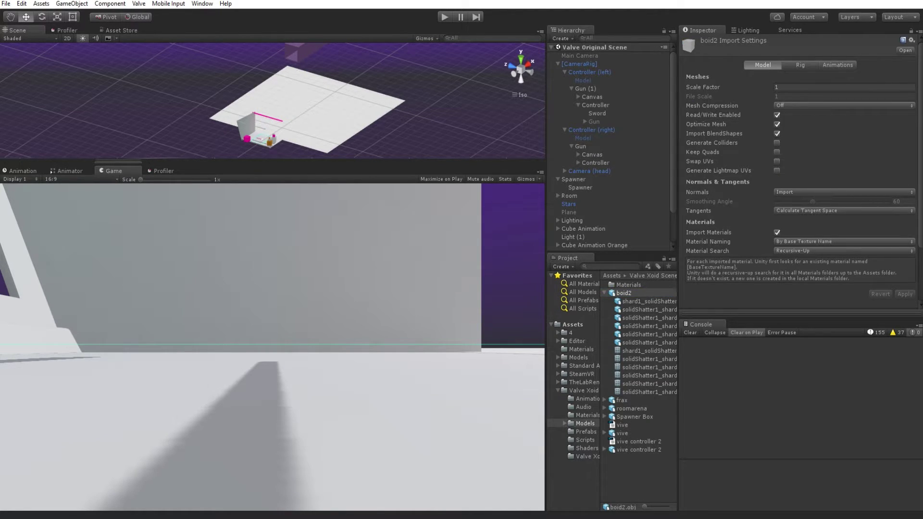
# Enlarge the Scene view and bring the arena floor around the camera rig into close view
pyautogui.moveTo(273, 161); pyautogui.dragTo(272, 398)
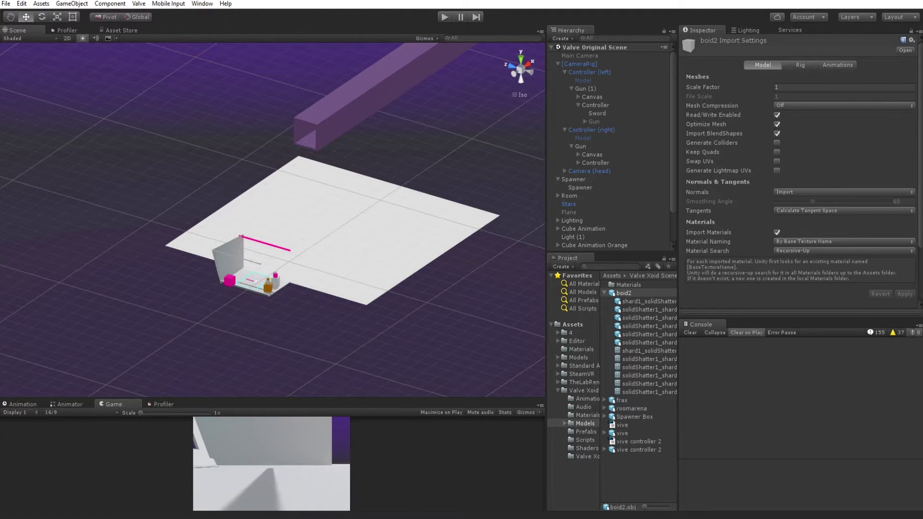
pyautogui.keyDown('alt'); pyautogui.moveTo(272, 289); pyautogui.dragTo(409, 303); pyautogui.keyUp('alt')
pyautogui.scroll(8, 207, 296)
pyautogui.scroll(7, 277, 232)
pyautogui.moveTo(273, 211); pyautogui.dragTo(274, 227, button='middle')
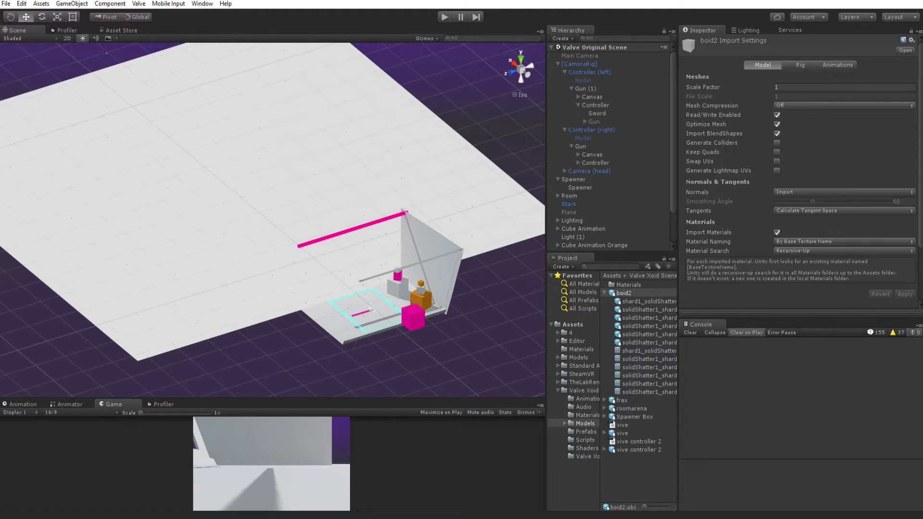
# Enable Generate Colliders for the boid2 model and place an instance of it on the arena floor in the scene
pyautogui.click(777, 143)
pyautogui.moveTo(623, 293); pyautogui.dragTo(269, 202)
pyautogui.press('f')
pyautogui.click(569, 64)
pyautogui.click(558, 64)
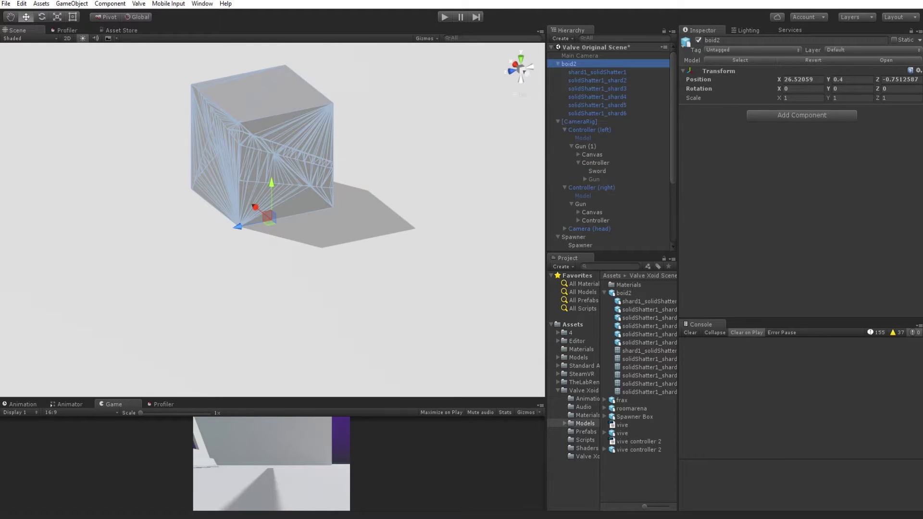
# Select boid2's shards one after another, down to solidShatter1_shard4, to examine each piece and its Mesh Collider
pyautogui.click(597, 72)
pyautogui.press('Down')
pyautogui.press('Down')
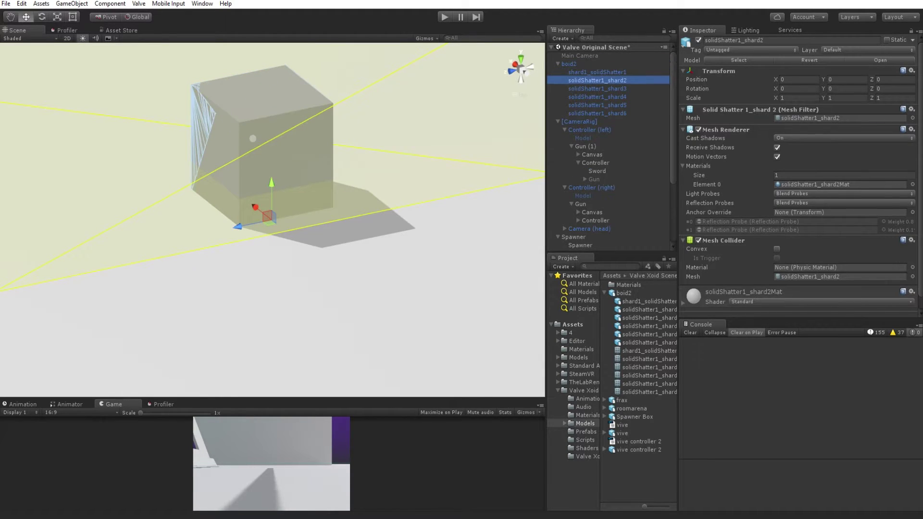
pyautogui.press('Down')
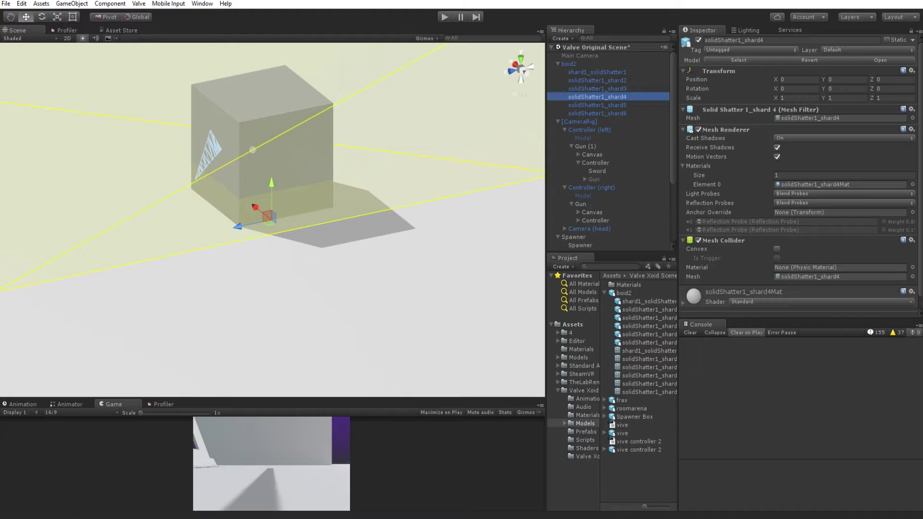
# Switch to Maya, select the original unshattered cube to compare it with the shards, and return to Unity
pyautogui.moveTo(365, 518)
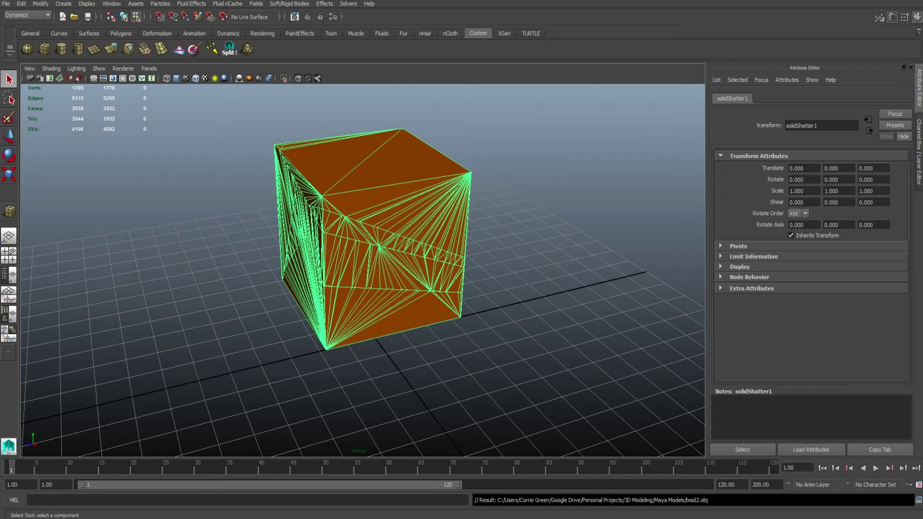
pyautogui.click(524, 221)
pyautogui.click(394, 241)
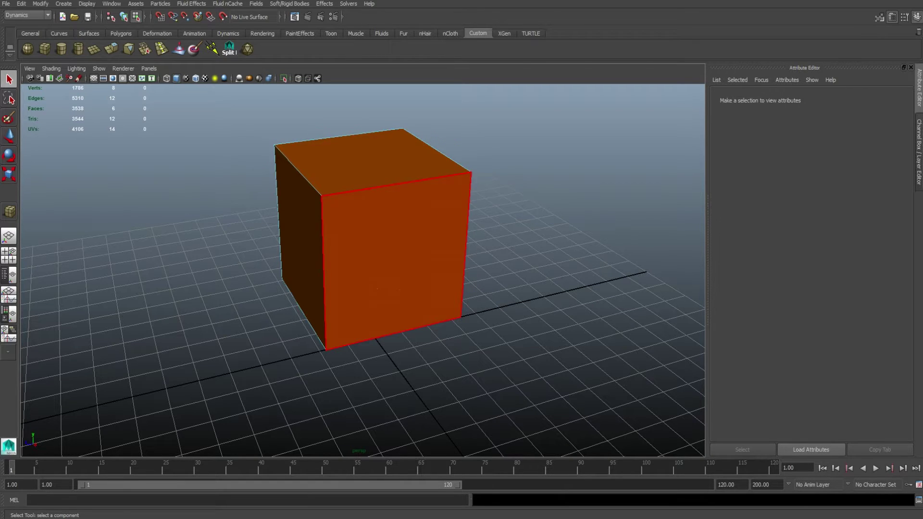
pyautogui.click(279, 516)
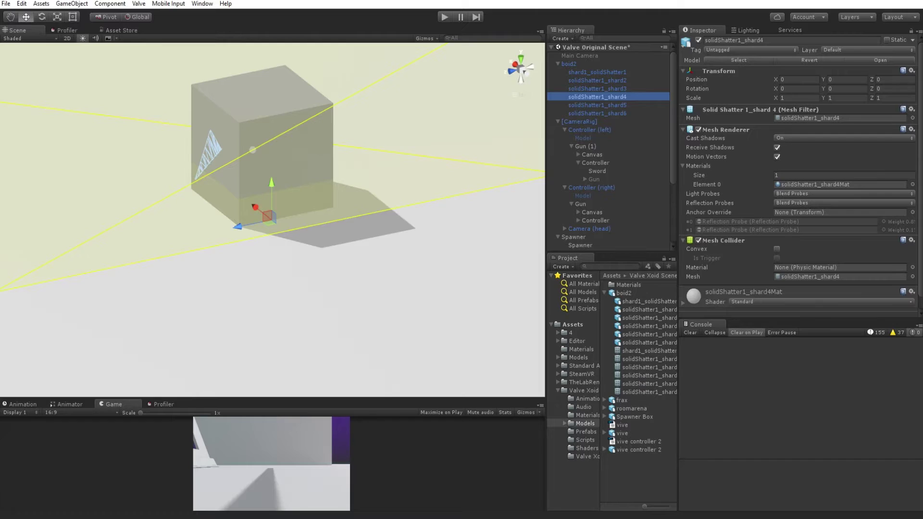
# Add a Rigidbody component to all six boid2 shards and test the scene briefly in play mode
pyautogui.keyDown('alt'); pyautogui.moveTo(288, 192); pyautogui.dragTo(340, 195); pyautogui.keyUp('alt')
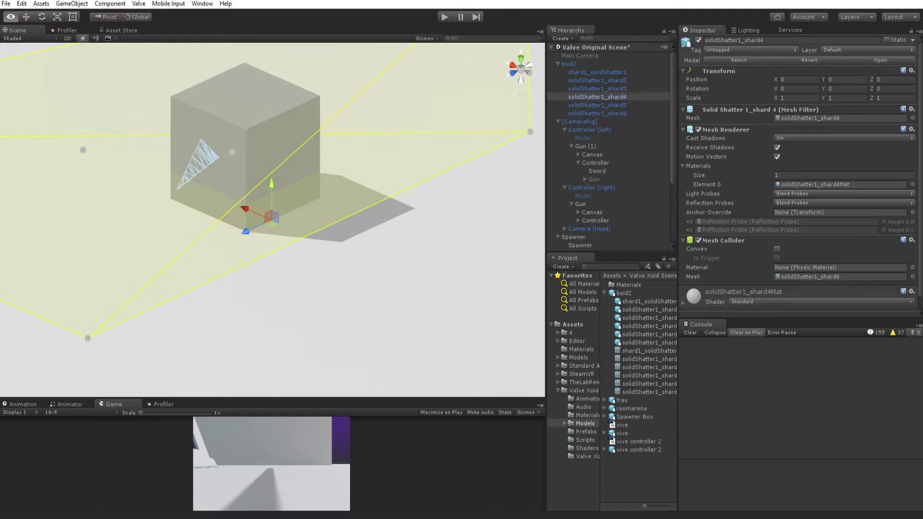
pyautogui.keyDown('alt'); pyautogui.moveTo(341, 194); pyautogui.dragTo(347, 224, button='middle'); pyautogui.keyUp('alt')
pyautogui.click(597, 72)
pyautogui.keyDown('shift'); pyautogui.click(597, 113); pyautogui.keyUp('shift')
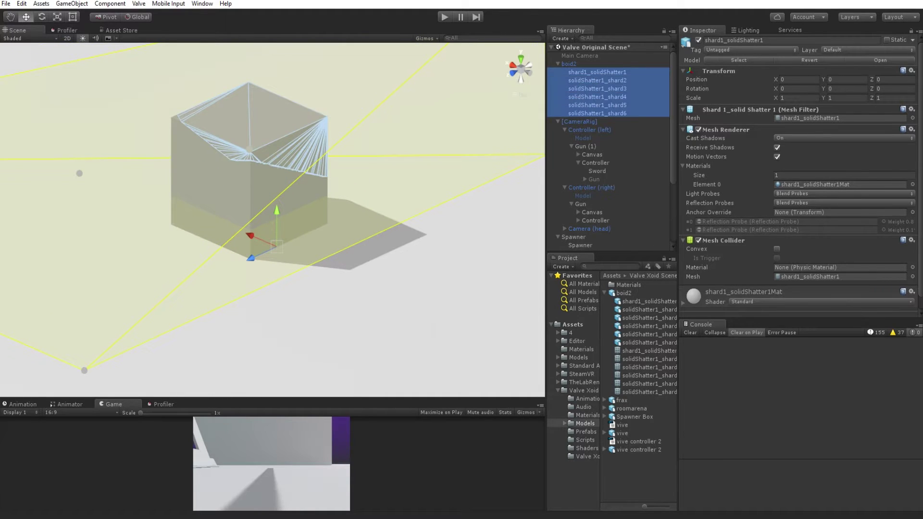
pyautogui.click(802, 293)
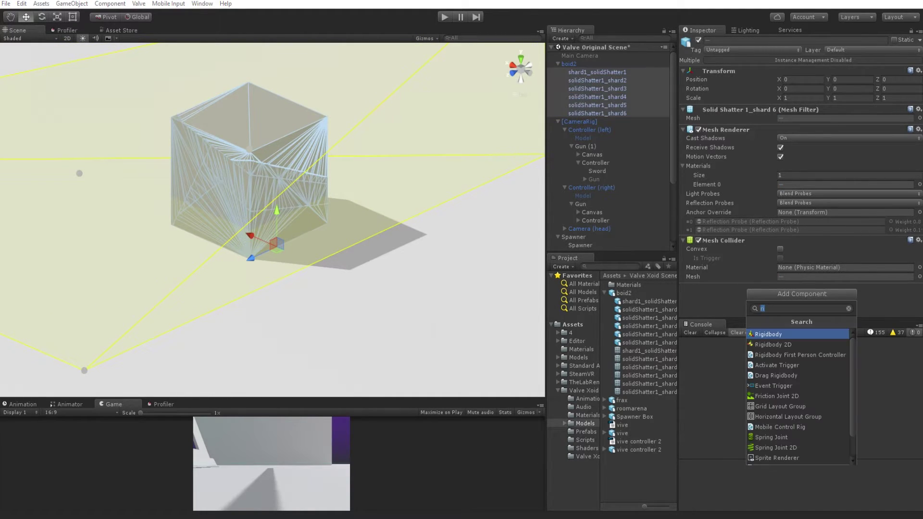
pyautogui.click(788, 334)
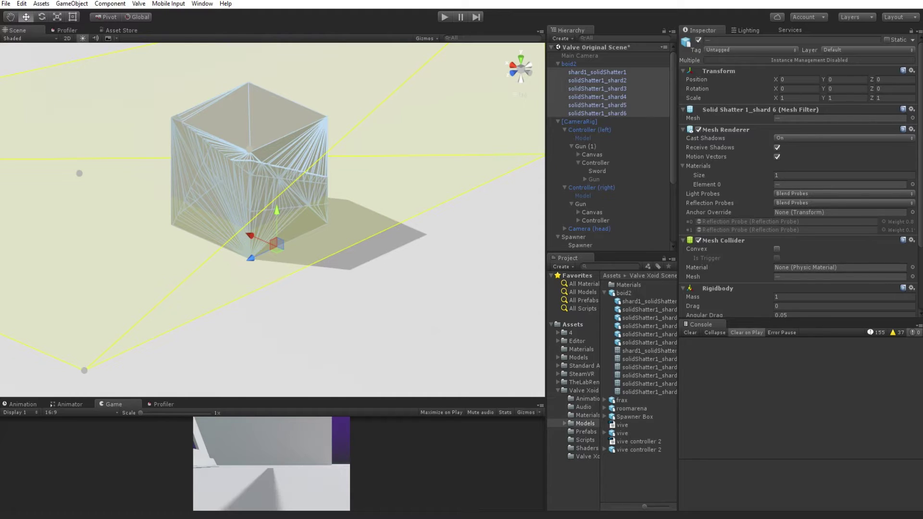
pyautogui.hotkey('ctrl', 'p')
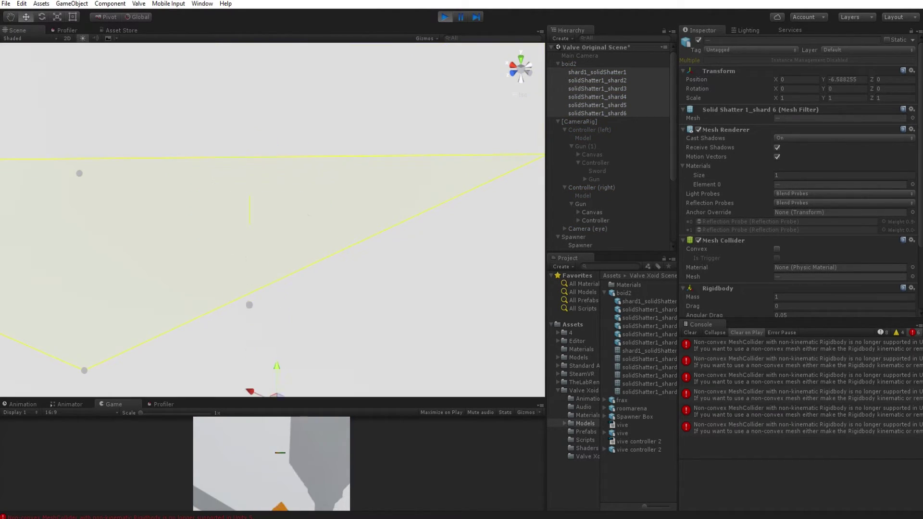
pyautogui.hotkey('ctrl', 'p')
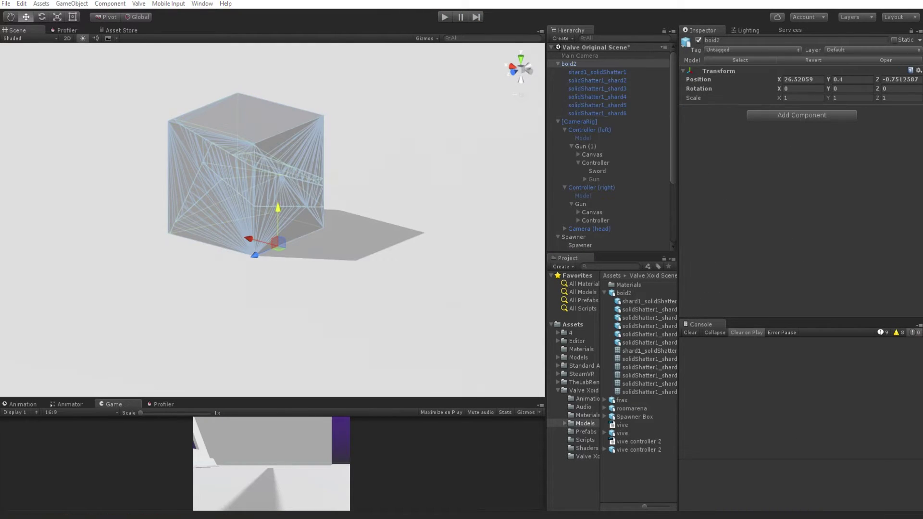
# Move boid2 vertically to Y -0.11 and run the scene in play mode to examine how the shards separate
pyautogui.moveTo(278, 207); pyautogui.dragTo(278, 156)
pyautogui.keyDown('alt'); pyautogui.moveTo(278, 157); pyautogui.dragTo(280, 219); pyautogui.keyUp('alt')
pyautogui.moveTo(474, 265)
pyautogui.keyDown('alt'); pyautogui.mouseDown()
pyautogui.moveTo(474, 246)
pyautogui.moveTo(469, 267)
pyautogui.mouseUp(); pyautogui.keyUp('alt')
pyautogui.hotkey('ctrl', 'p')
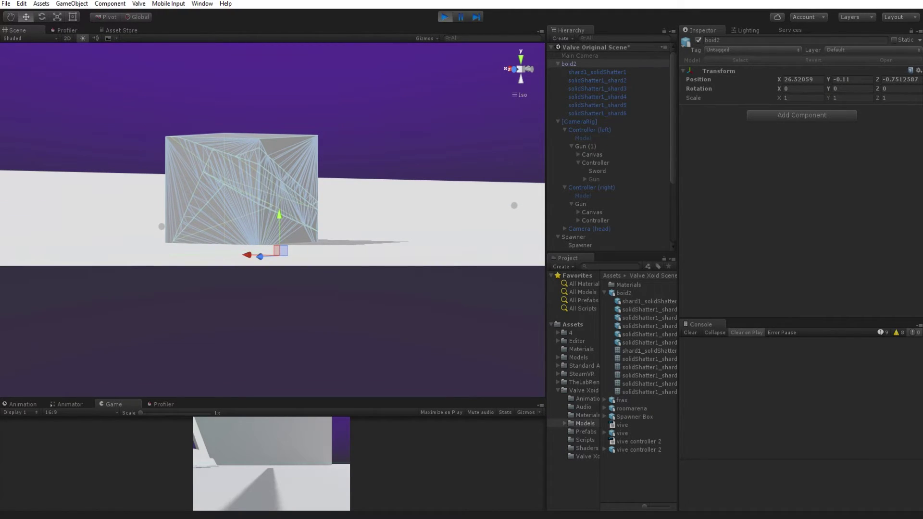
pyautogui.keyDown('alt'); pyautogui.moveTo(469, 267); pyautogui.dragTo(436, 290); pyautogui.keyUp('alt')
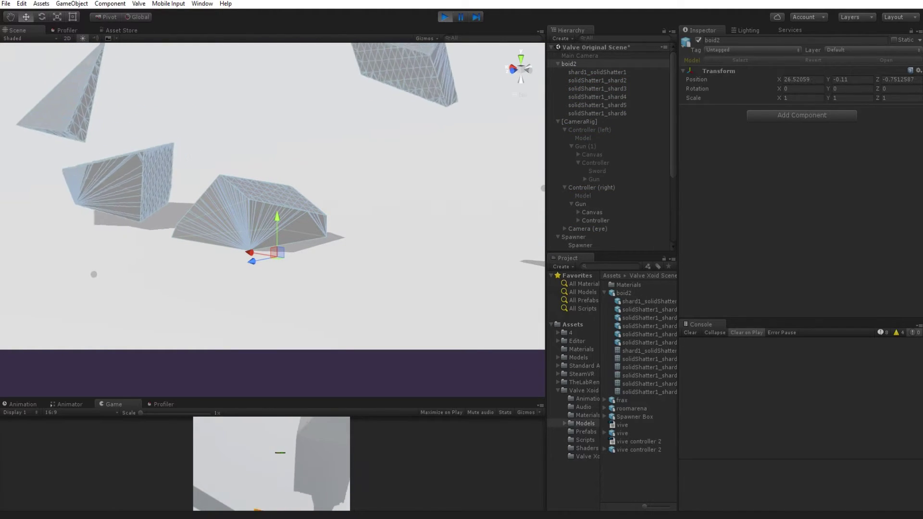
pyautogui.hotkey('ctrl', 'p')
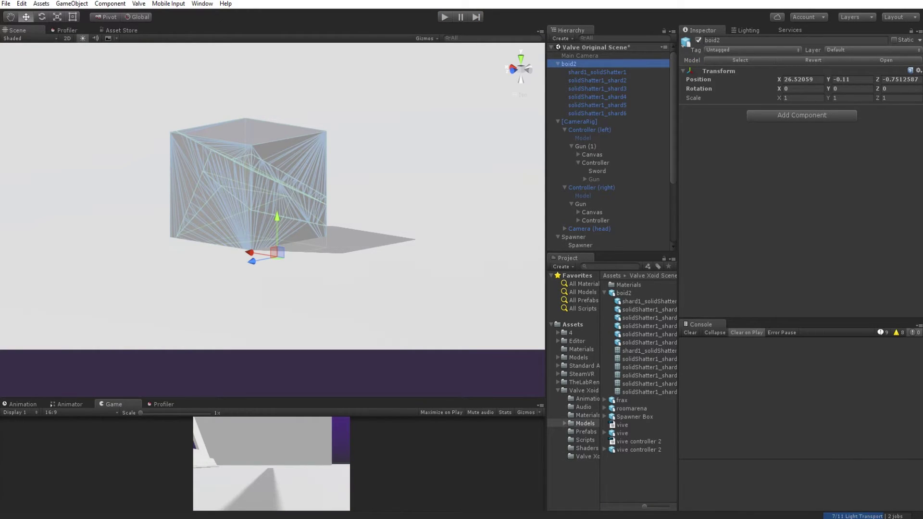
# Raise boid2 above the floor to Y 4.49 and test the shards' fall in play mode
pyautogui.moveTo(277, 218); pyautogui.dragTo(277, 114)
pyautogui.hotkey('ctrl', 'p')
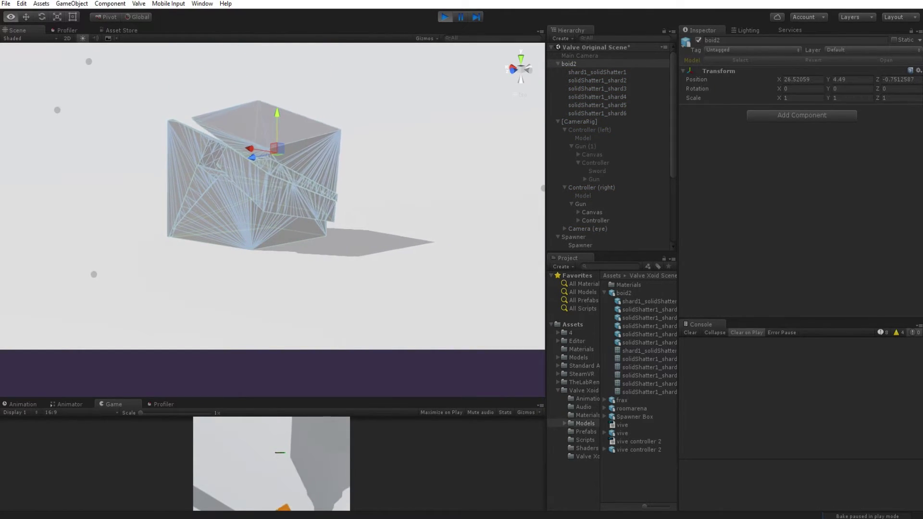
pyautogui.keyDown('alt'); pyautogui.moveTo(284, 158); pyautogui.dragTo(77, 192); pyautogui.keyUp('alt')
pyautogui.hotkey('ctrl', 'p')
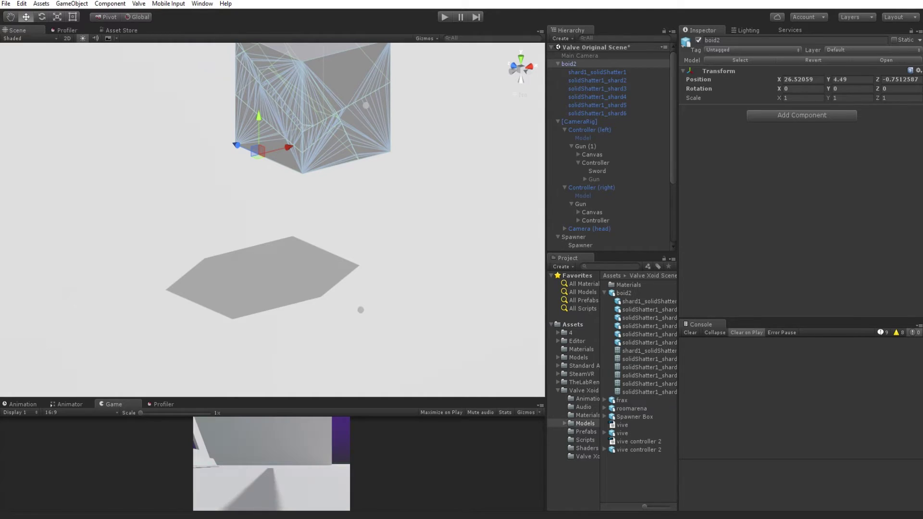
# Examine the raised shattered cube in the Scene view from several angles and distances
pyautogui.press('f')
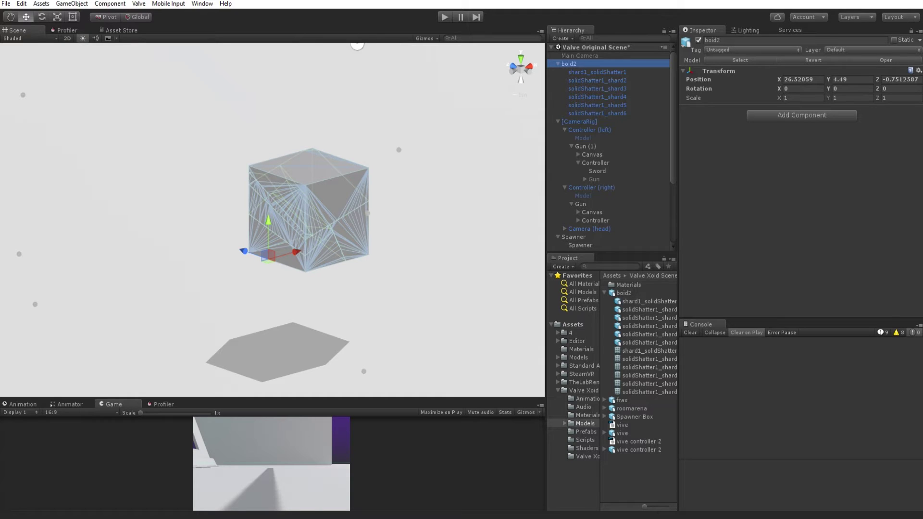
pyautogui.scroll(-4, 272, 220)
pyautogui.keyDown('alt'); pyautogui.moveTo(272, 220); pyautogui.dragTo(298, 226); pyautogui.keyUp('alt')
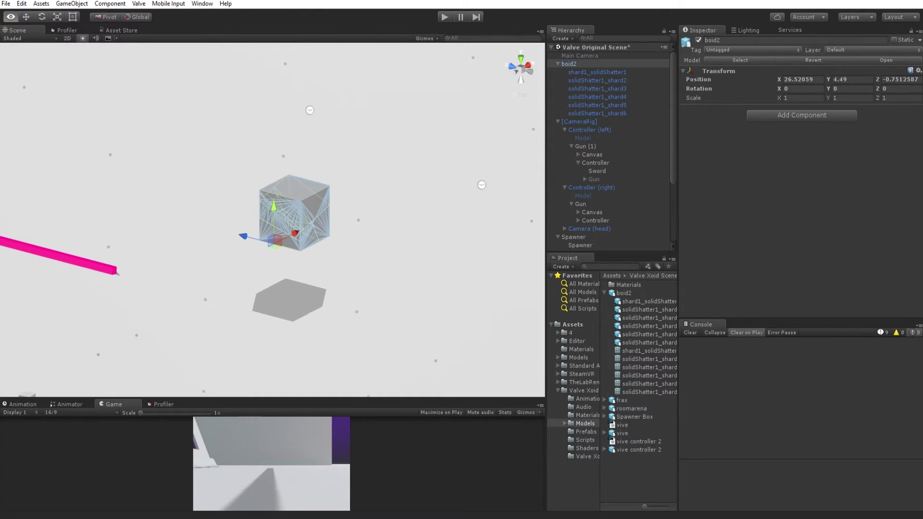
pyautogui.moveTo(299, 226); pyautogui.dragTo(355, 226, button='middle')
pyautogui.moveTo(355, 226)
pyautogui.keyDown('alt'); pyautogui.mouseDown()
pyautogui.moveTo(461, 253)
pyautogui.moveTo(342, 236)
pyautogui.mouseUp(); pyautogui.keyUp('alt')
pyautogui.scroll(8, 342, 236)
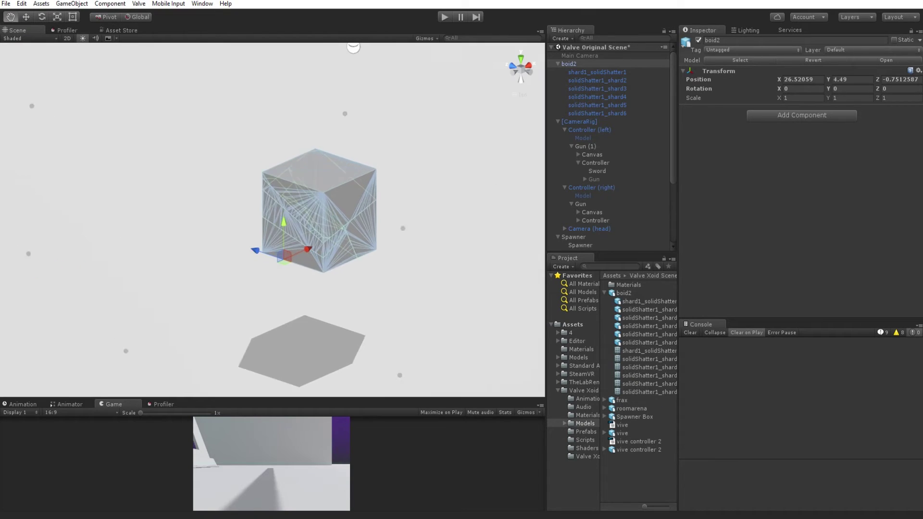
pyautogui.moveTo(341, 236); pyautogui.dragTo(228, 220, button='middle')
pyautogui.keyDown('alt'); pyautogui.moveTo(270, 220); pyautogui.dragTo(207, 219); pyautogui.keyUp('alt')
pyautogui.moveTo(207, 220); pyautogui.dragTo(200, 198, button='middle')
# Switch to Visual Studio, open Fracture.cs, and review the boidHit check, the Instantiate call and both Destroy calls in Update
pyautogui.hotkey('alt', 'Tab')
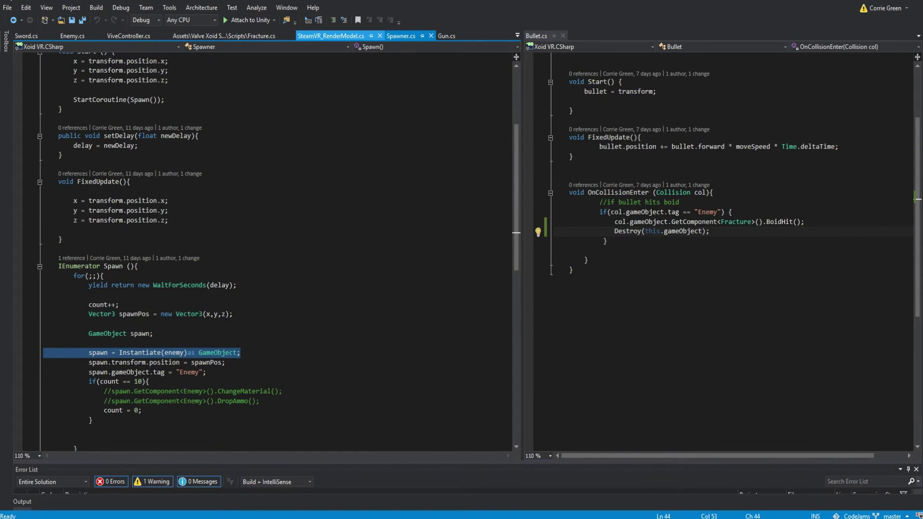
pyautogui.click(236, 36)
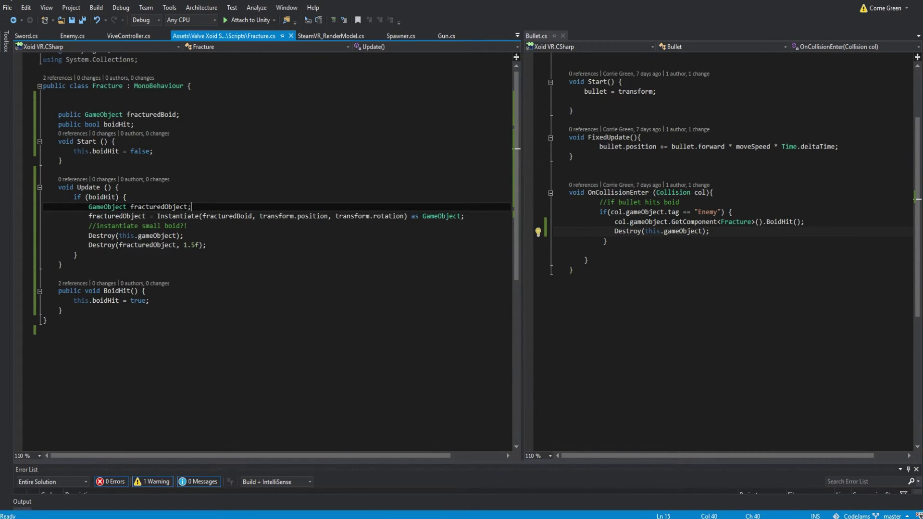
pyautogui.click(89, 197)
pyautogui.moveTo(89, 198); pyautogui.dragTo(116, 197)
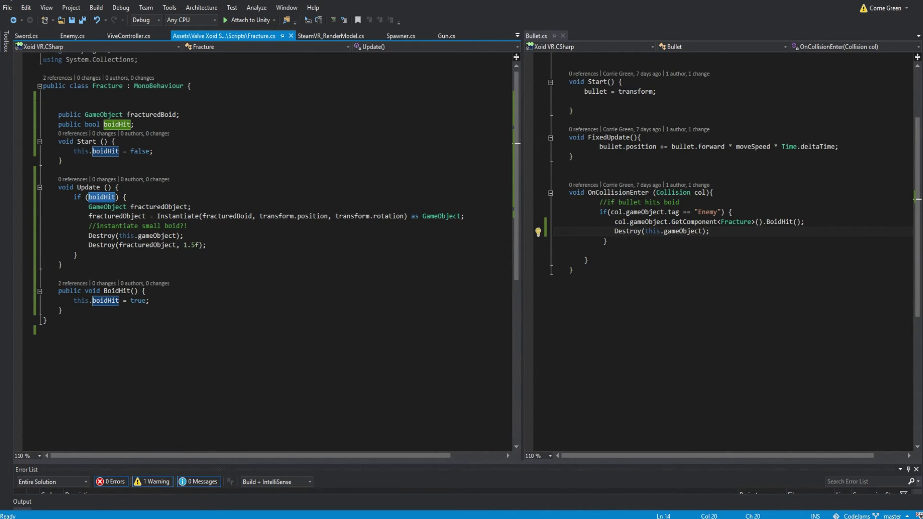
pyautogui.moveTo(202, 216); pyautogui.dragTo(328, 216)
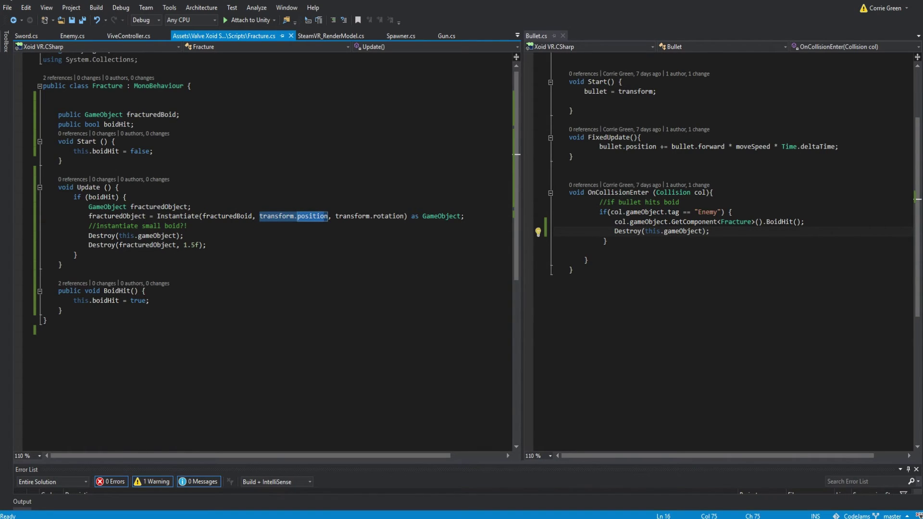
pyautogui.click(161, 236)
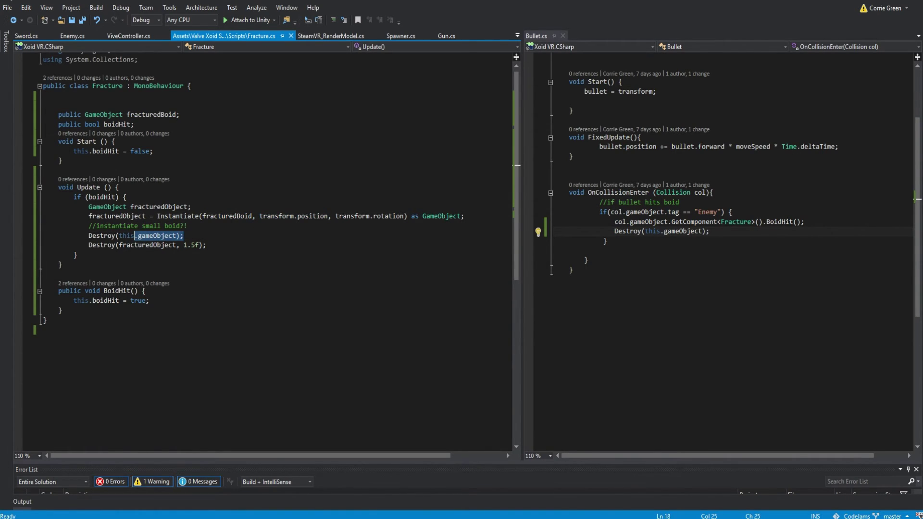
pyautogui.moveTo(206, 245); pyautogui.dragTo(88, 245)
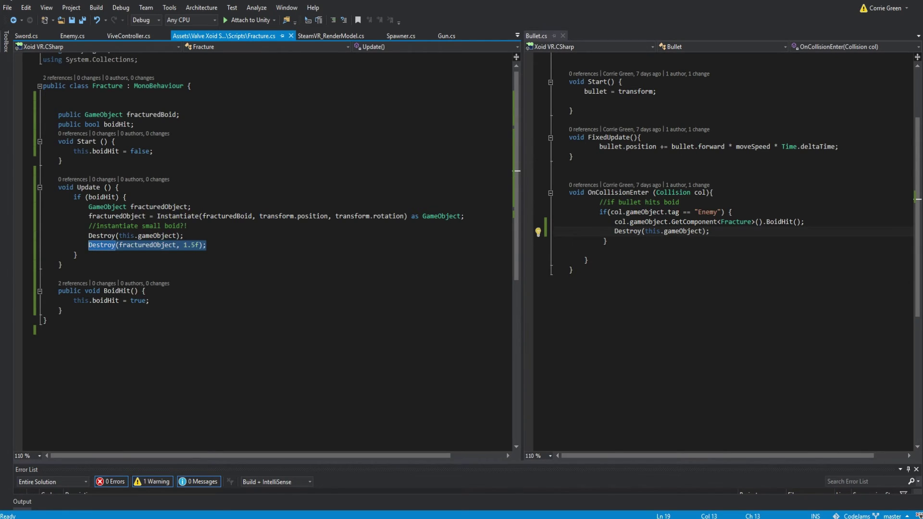
pyautogui.click(207, 245)
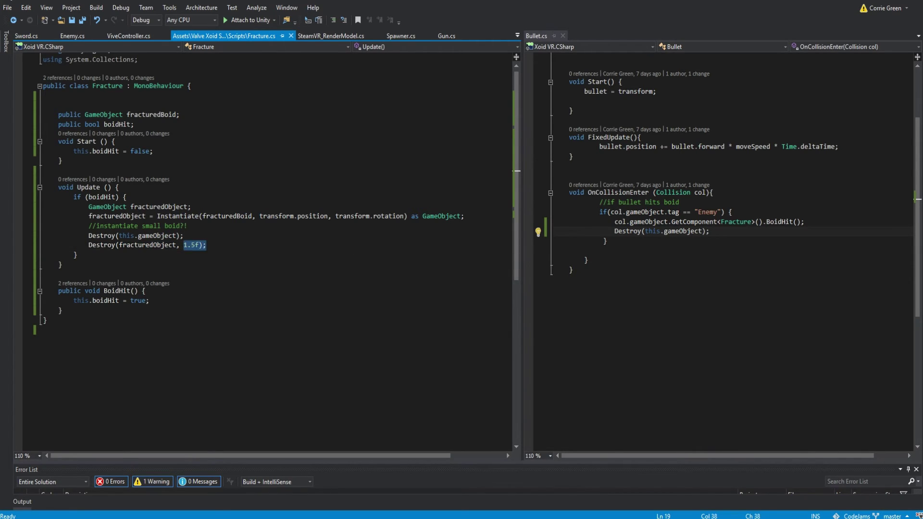
# Look at Enemy.cs, return to Fracture.cs, and review the Enemy tag check with the BoidHit call in Bullet.cs's OnCollisionEnter
pyautogui.click(73, 36)
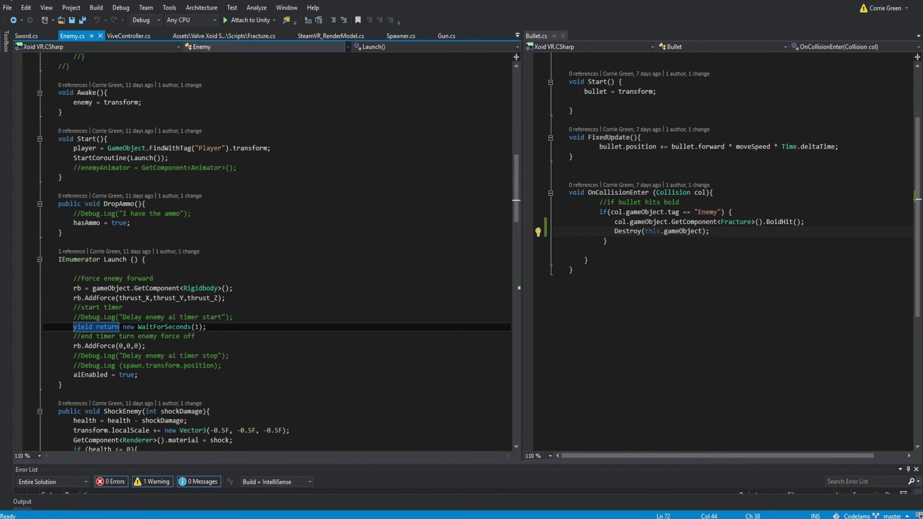
pyautogui.click(607, 92)
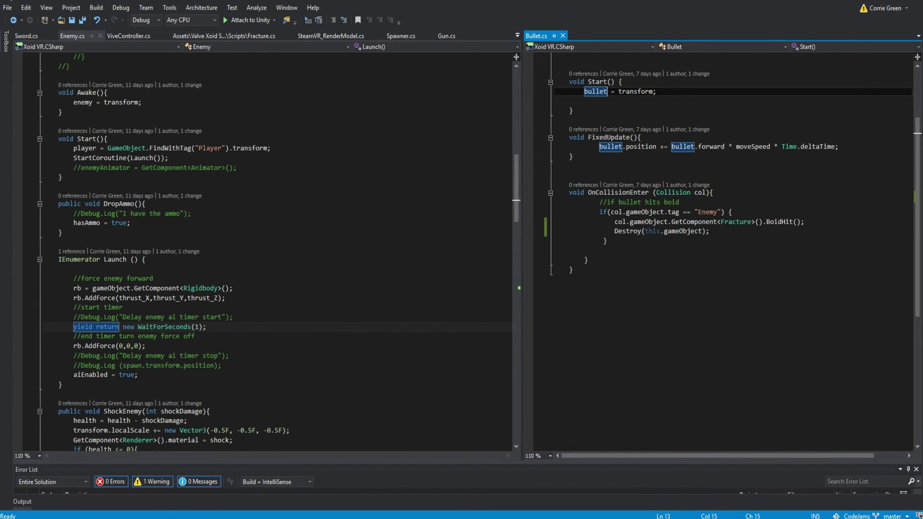
pyautogui.click(224, 36)
pyautogui.click(664, 231)
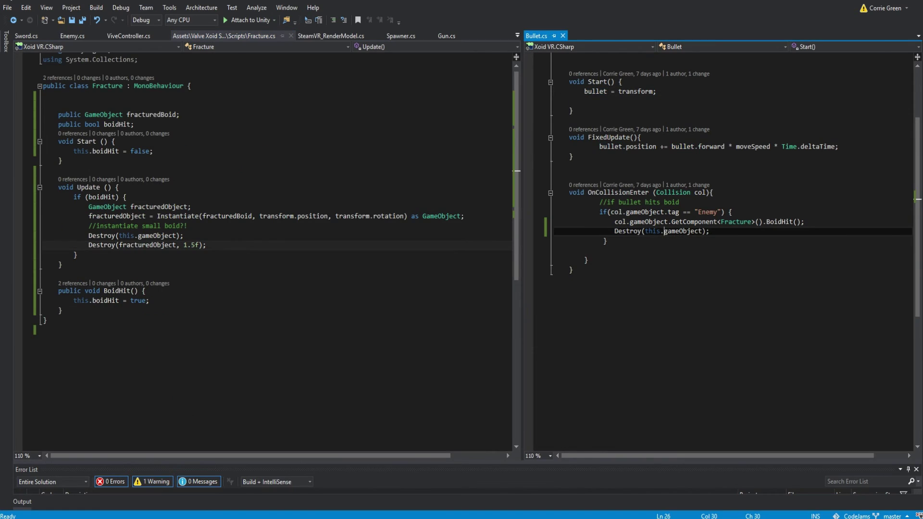
pyautogui.moveTo(597, 212); pyautogui.dragTo(710, 231)
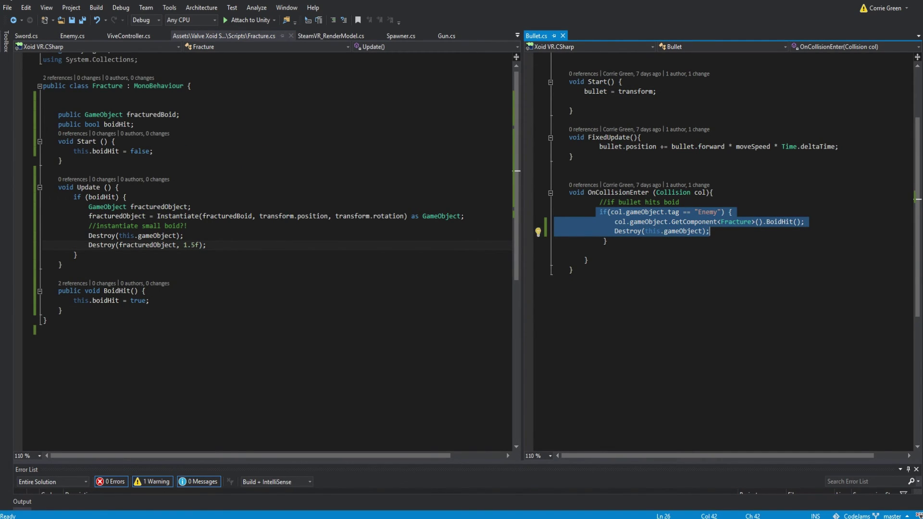
# Review the Fracture.cs lines from the fracturedObject instantiation to its delayed Destroy call again
pyautogui.click(185, 236)
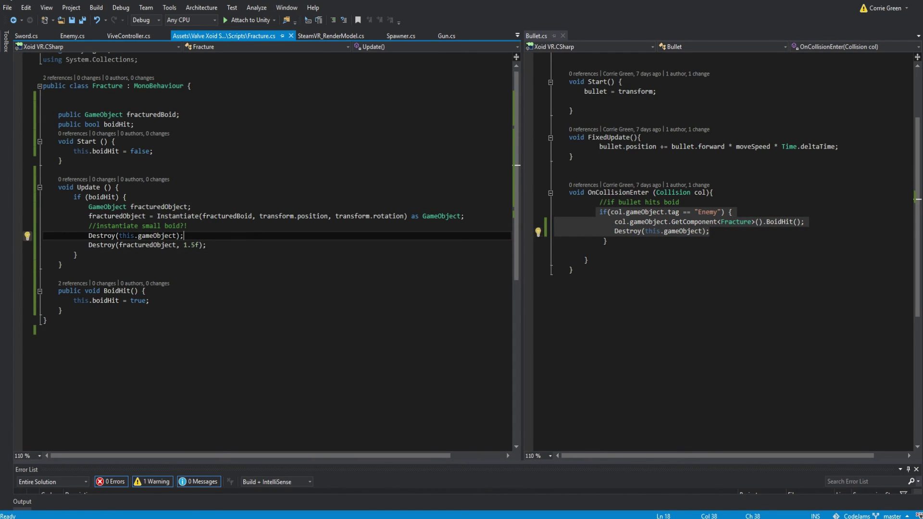
pyautogui.click(121, 216)
pyautogui.moveTo(119, 217); pyautogui.dragTo(206, 245)
pyautogui.click(208, 245)
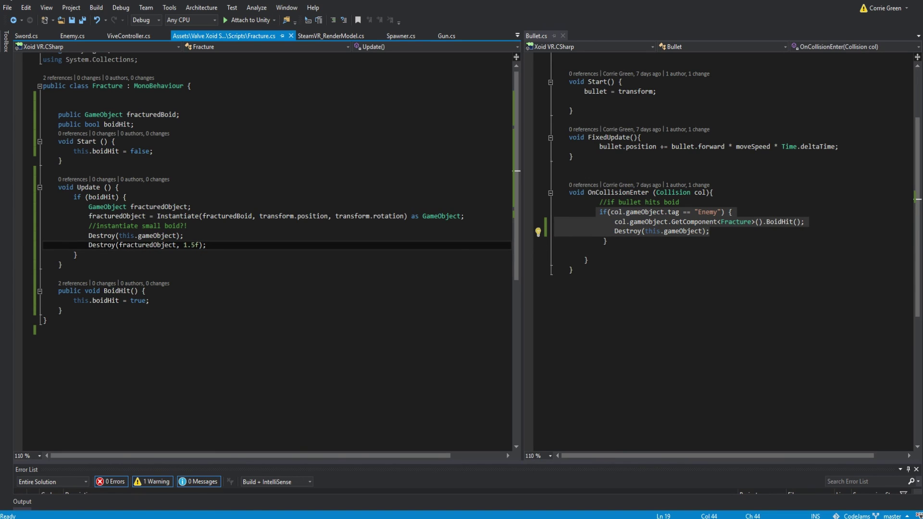